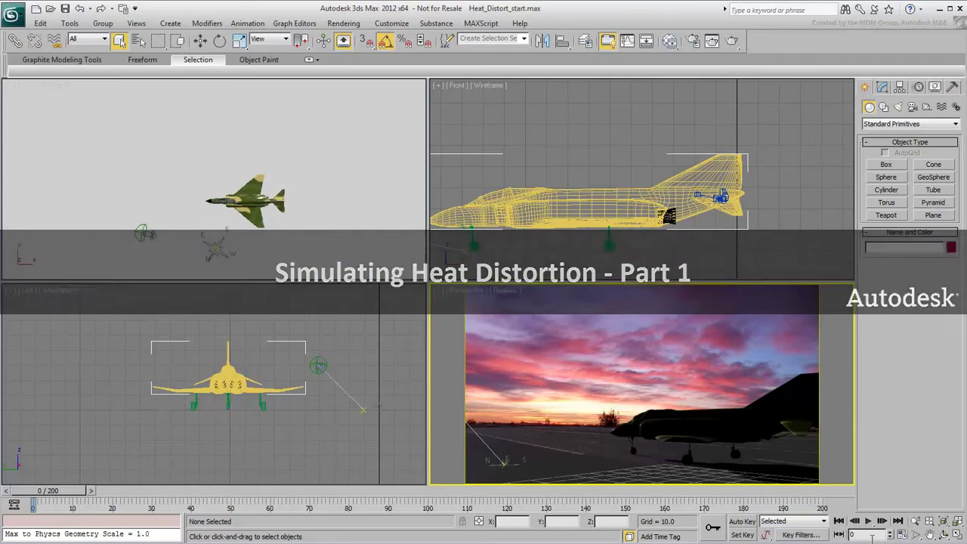
Step: Play the animation, stop and rewind to the start, then bring up the Viewport Background dialog
click(868, 521)
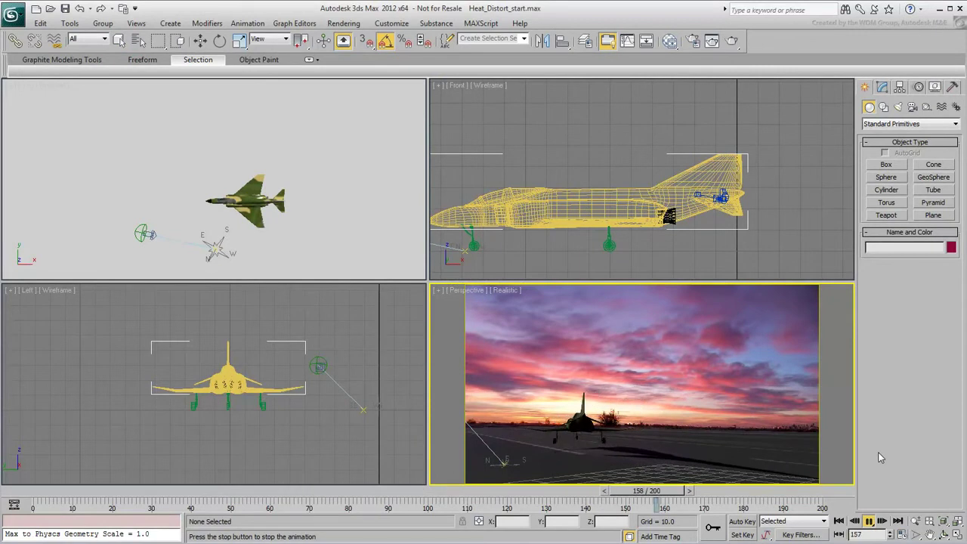
click(868, 521)
click(839, 520)
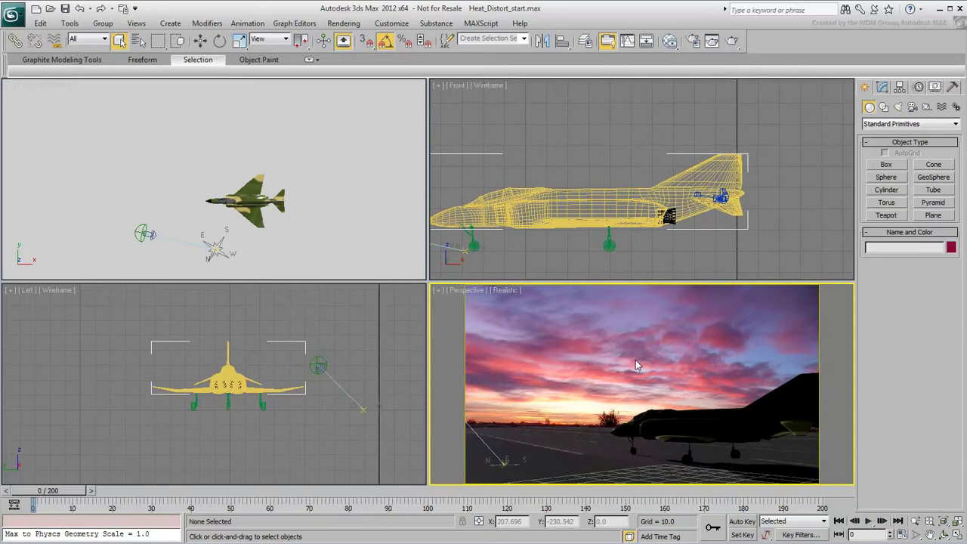
key(alt+b)
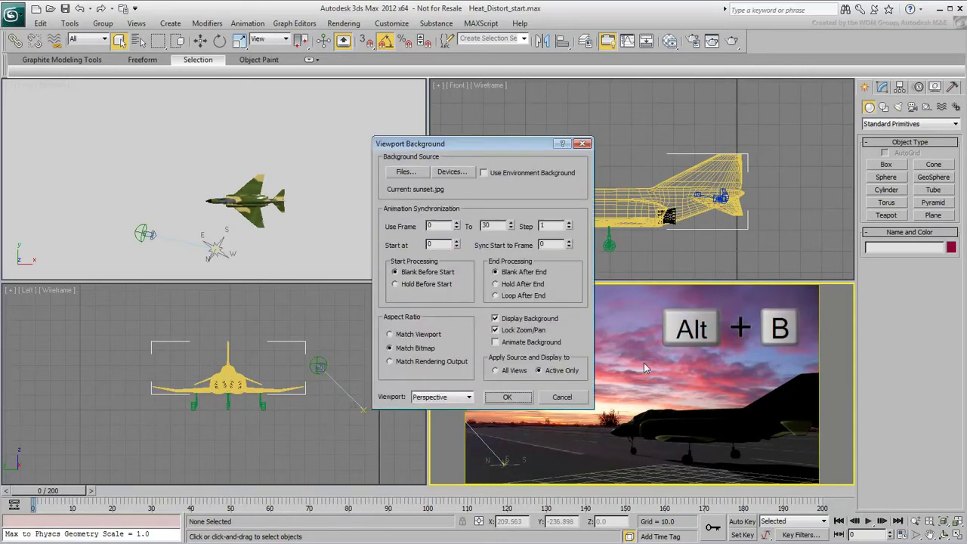
Step: Set sunset.jpg as the Perspective view background and close the Viewport Background dialog
click(405, 172)
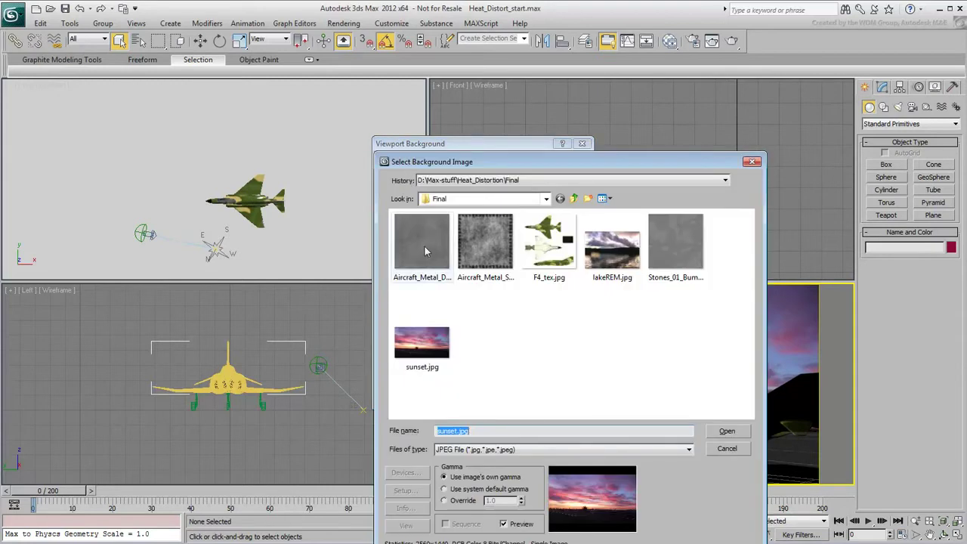
click(421, 341)
click(726, 431)
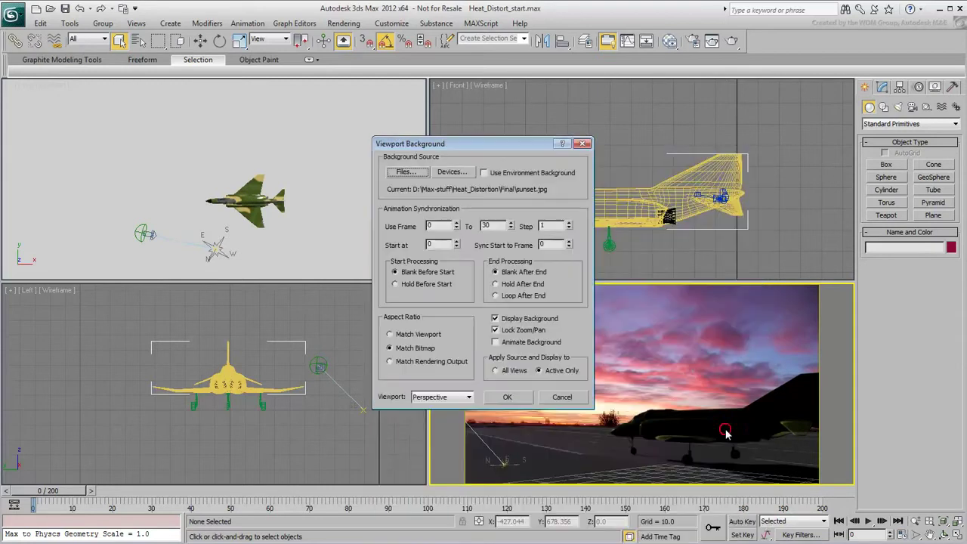
click(507, 397)
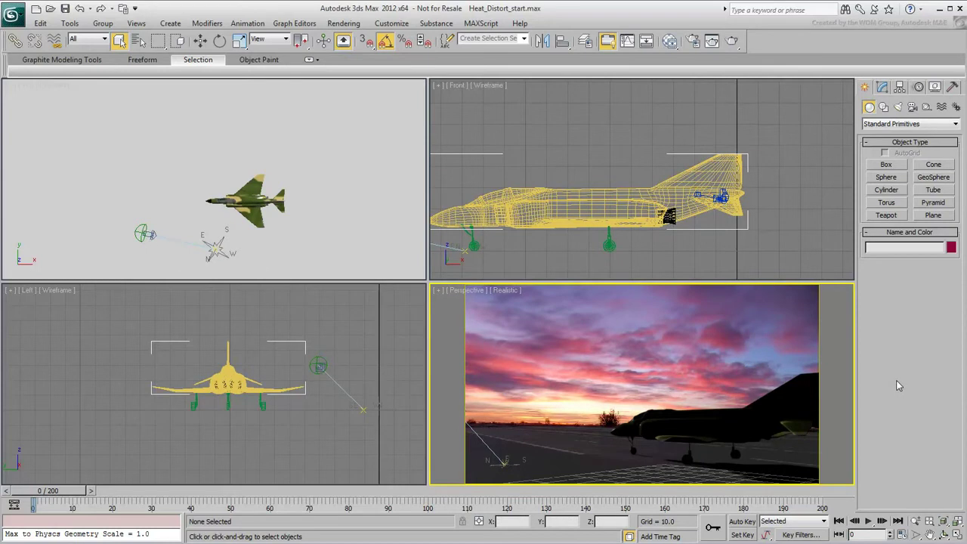
Step: In Render Setup, set the time output to the Active Time Segment
click(693, 40)
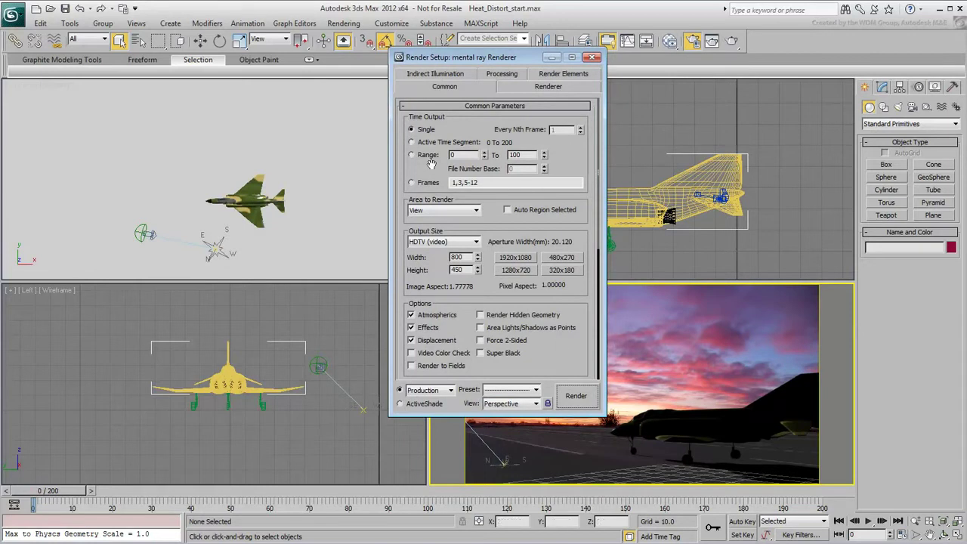
click(427, 143)
drag(581, 360, 580, 164)
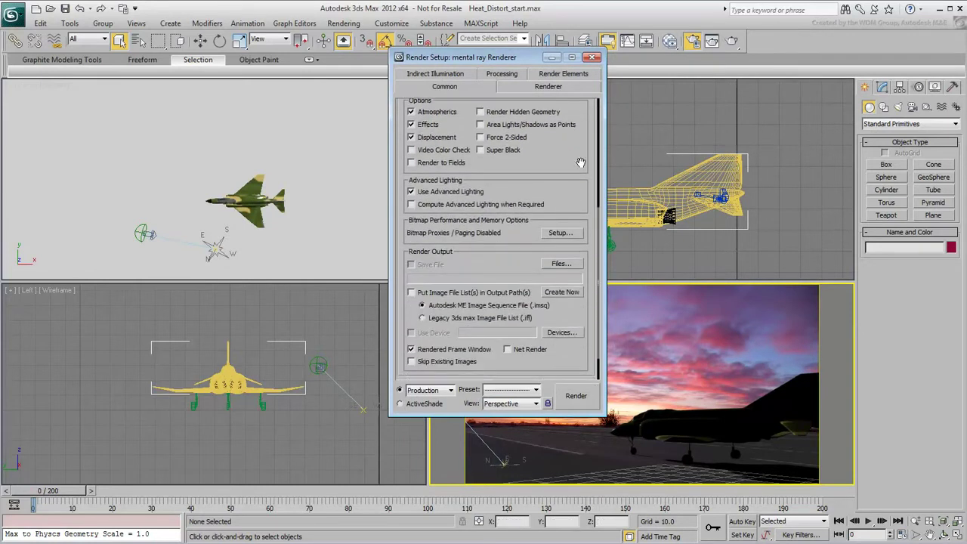
Step: Save render output as FPlane.png in 24-bit RGB without alpha, and start rendering
click(560, 264)
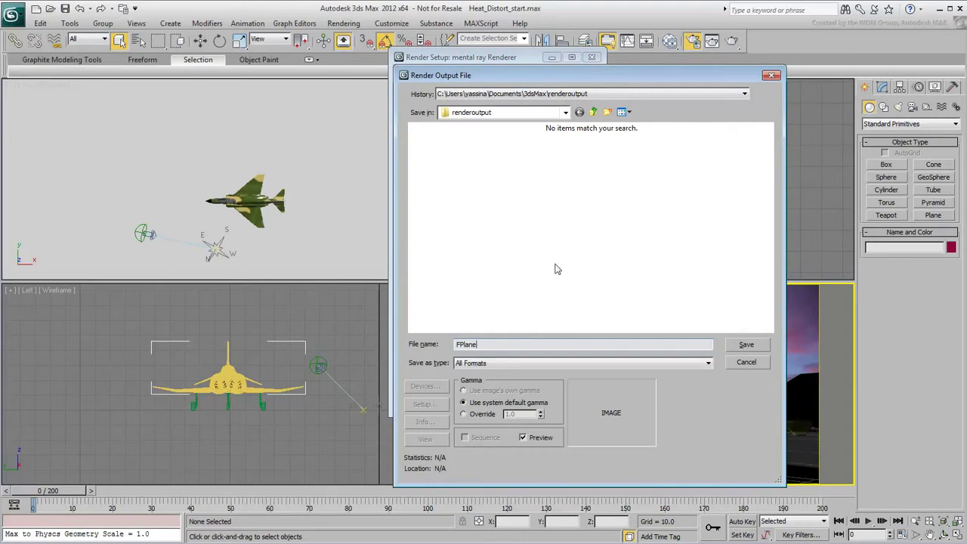
click(480, 362)
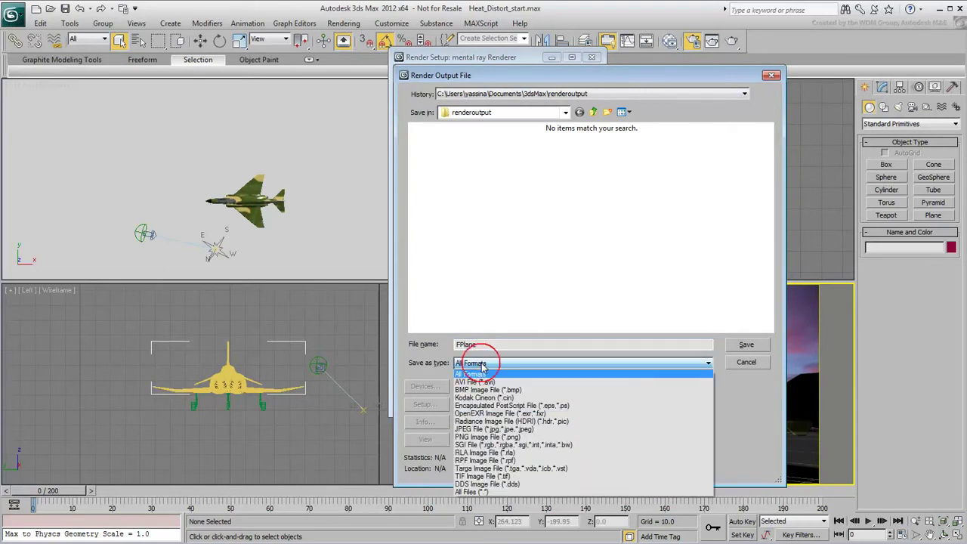
click(483, 436)
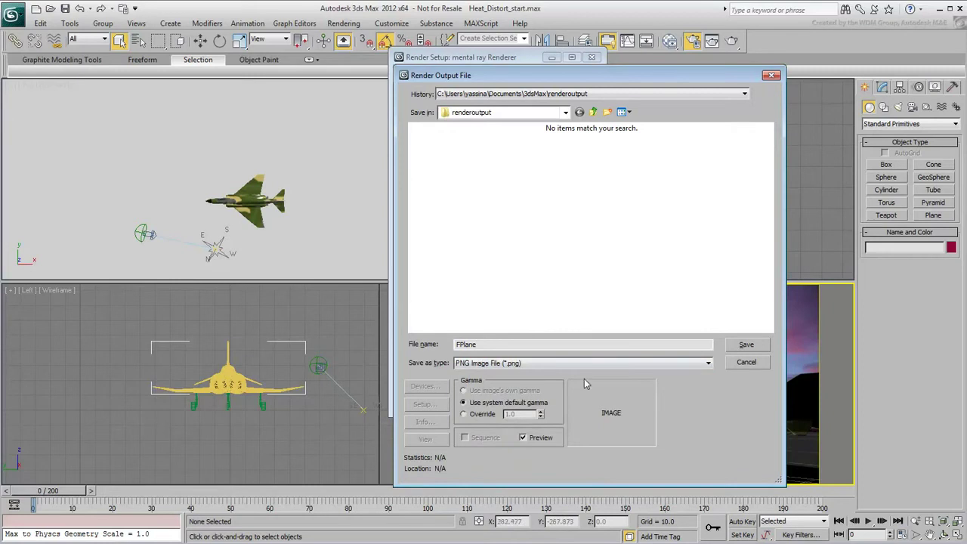
click(746, 345)
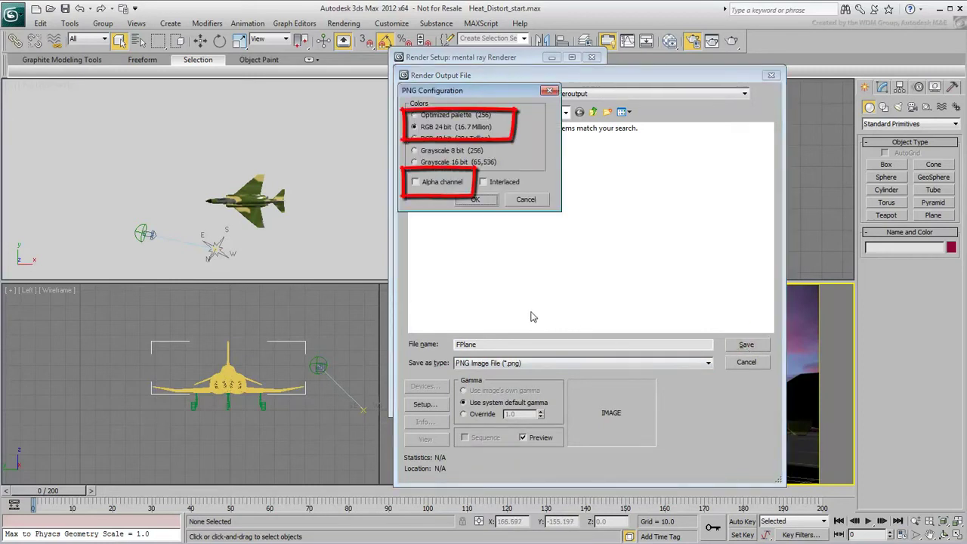
click(475, 200)
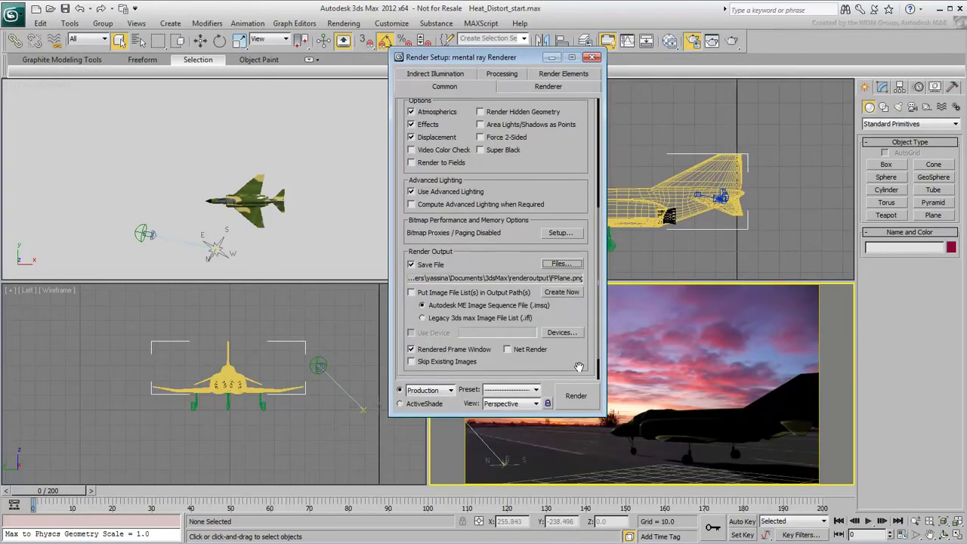
click(577, 399)
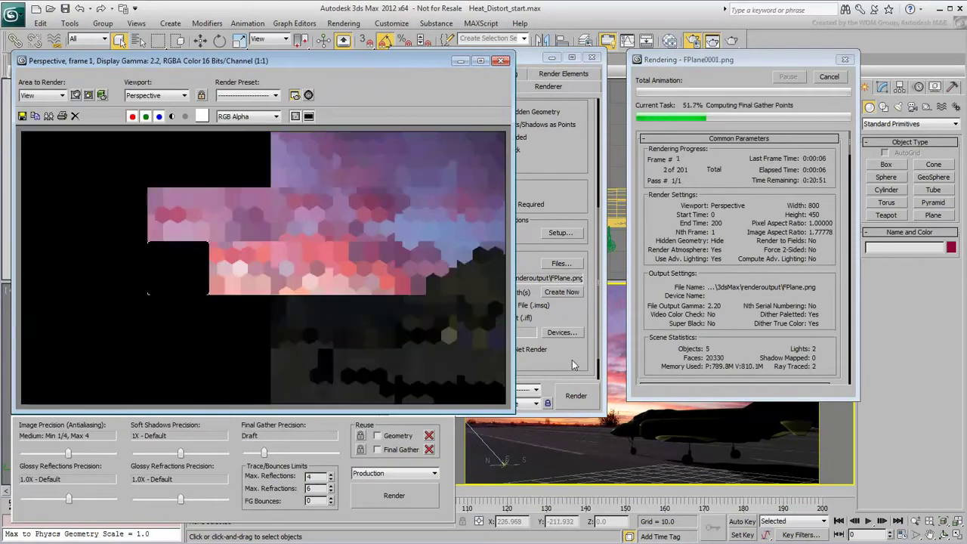
Step: Cancel the render, close the rendered frame window and minimize the output folder
key(Escape)
click(500, 61)
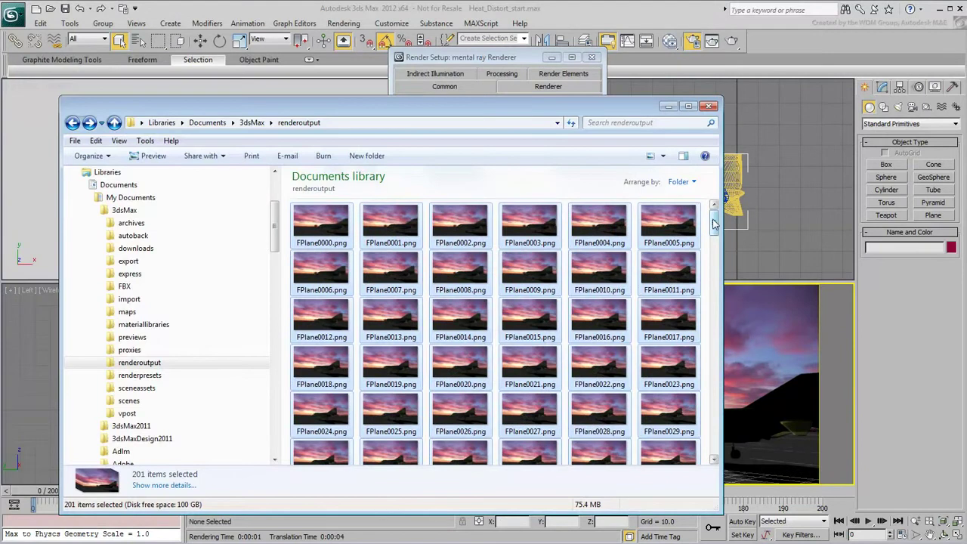
click(668, 107)
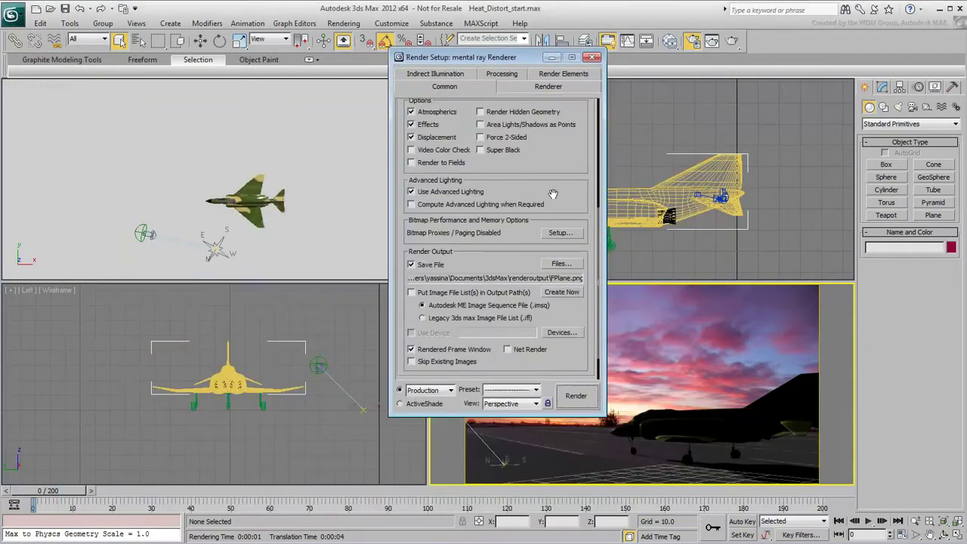
Step: Turn off Save File, set Time Output to Single, and close Render Setup
click(424, 266)
scroll(413, 147, up, 5)
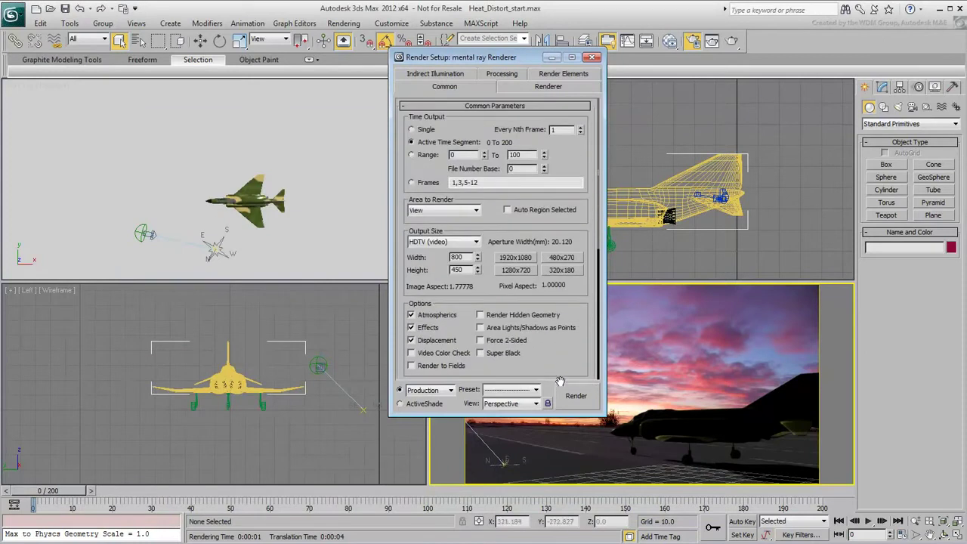
click(411, 129)
click(593, 58)
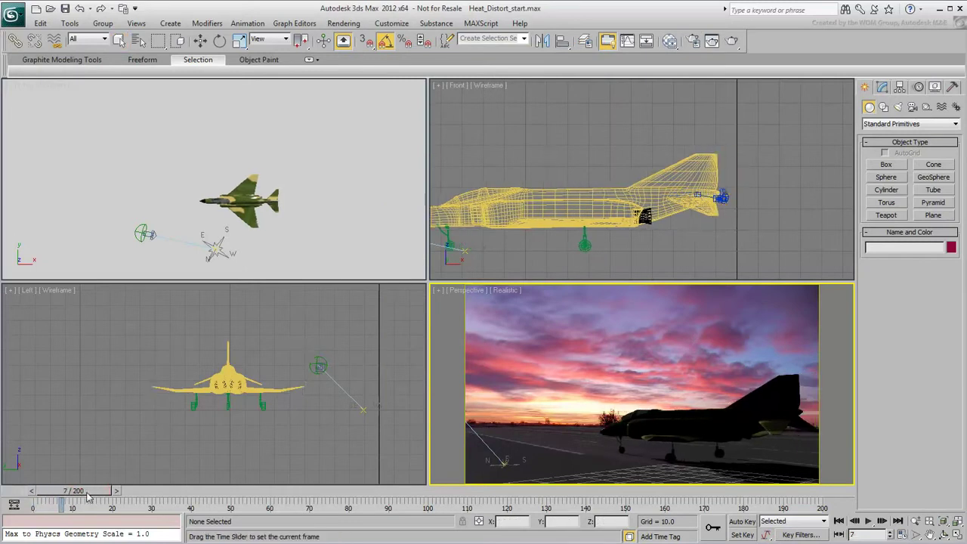
Step: Create a PF Source emitter in the Left view over the jet's engine exhausts
click(879, 124)
click(885, 160)
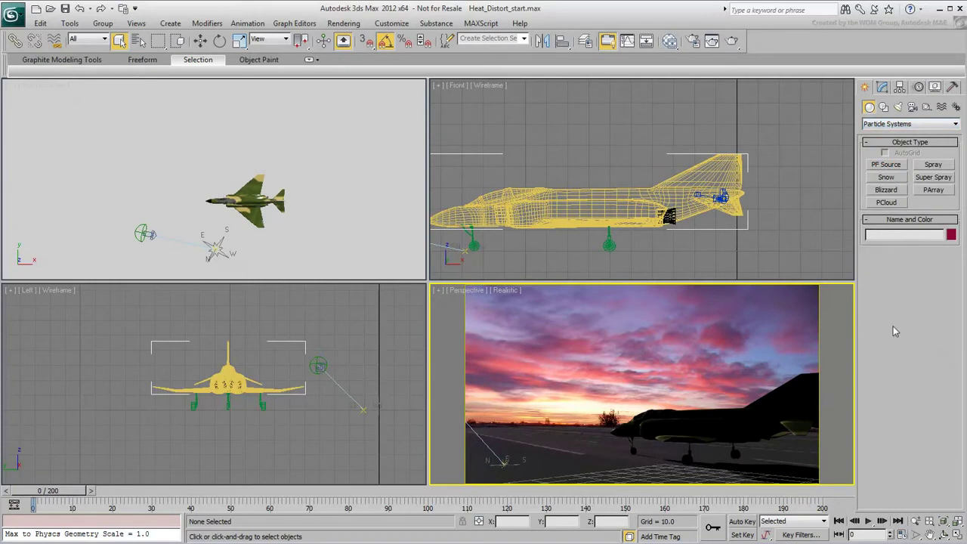
click(885, 164)
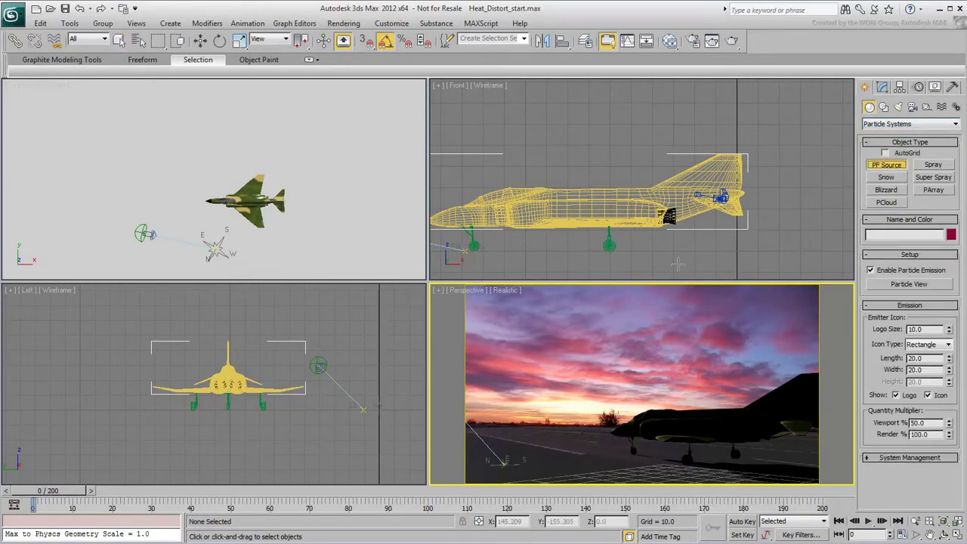
middle_drag(243, 390, 224, 402)
scroll(223, 402, up, 3)
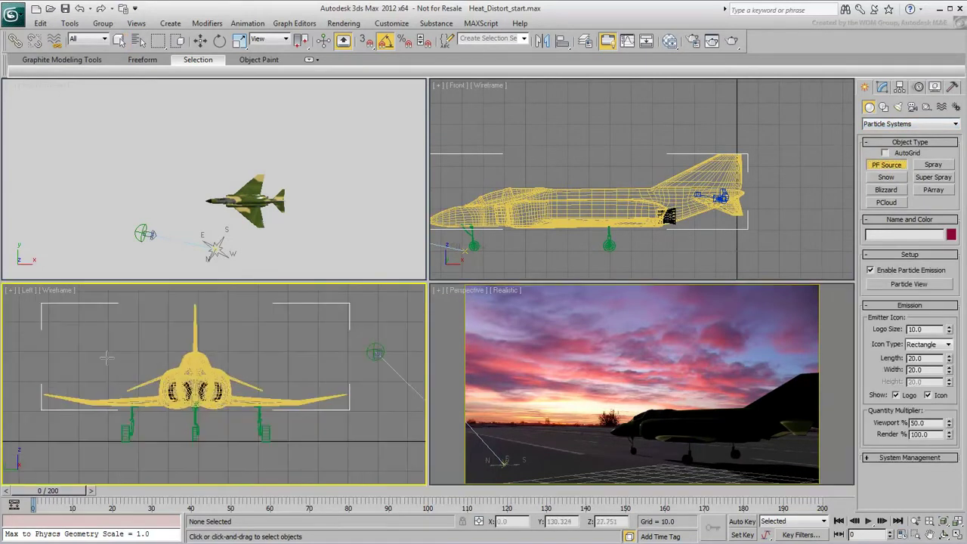
drag(98, 347, 293, 417)
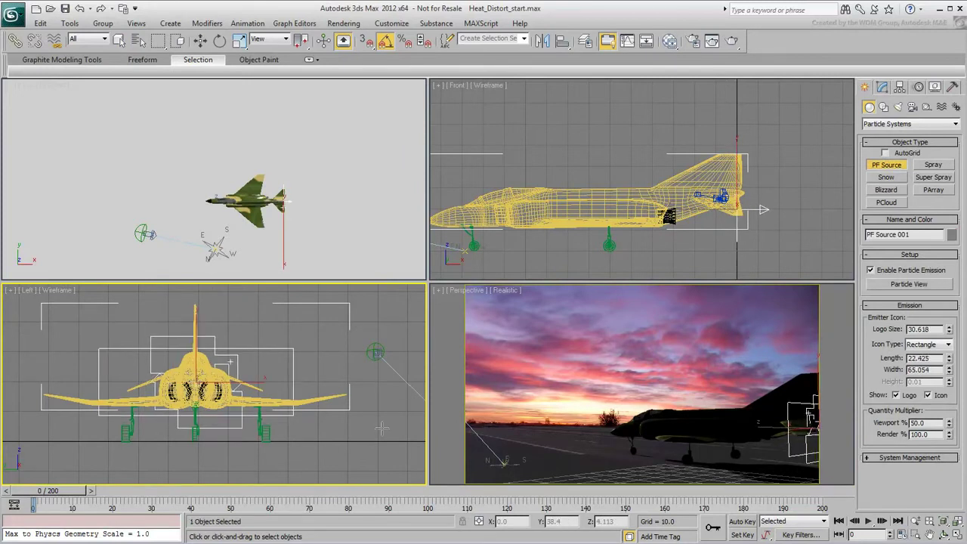
middle_drag(691, 223, 651, 223)
right_click(651, 223)
right_click(675, 224)
Step: Move the emitter to the jet's exhaust nozzles, link it to the jet, and scrub to preview
click(691, 236)
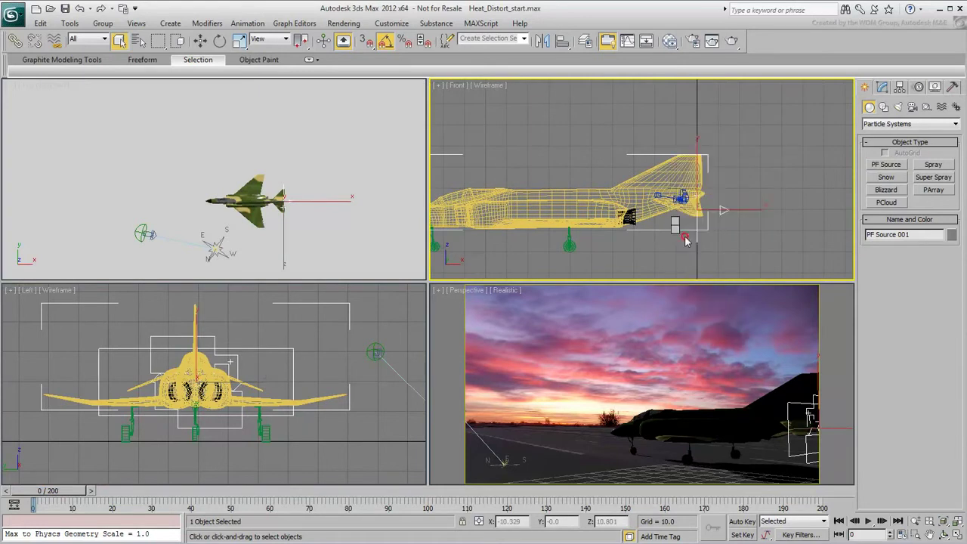
drag(743, 212, 660, 214)
middle_drag(666, 253, 732, 248)
click(16, 40)
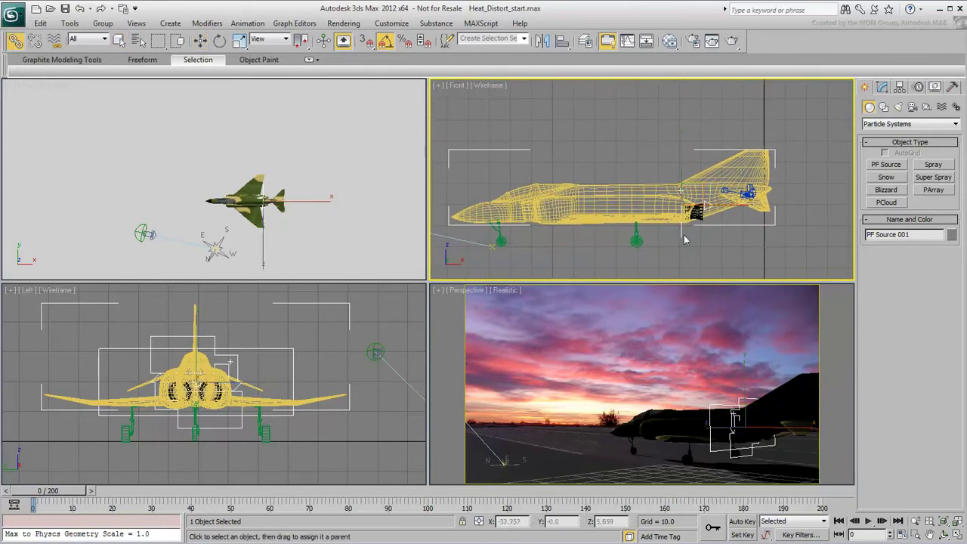
drag(676, 224, 555, 207)
mouse_move(49, 493)
mouse_down()
mouse_move(244, 497)
mouse_move(32, 496)
mouse_up()
Step: In Particle View, set Birth 001 Emit Start to -100 and Emit Stop to 200
key(6)
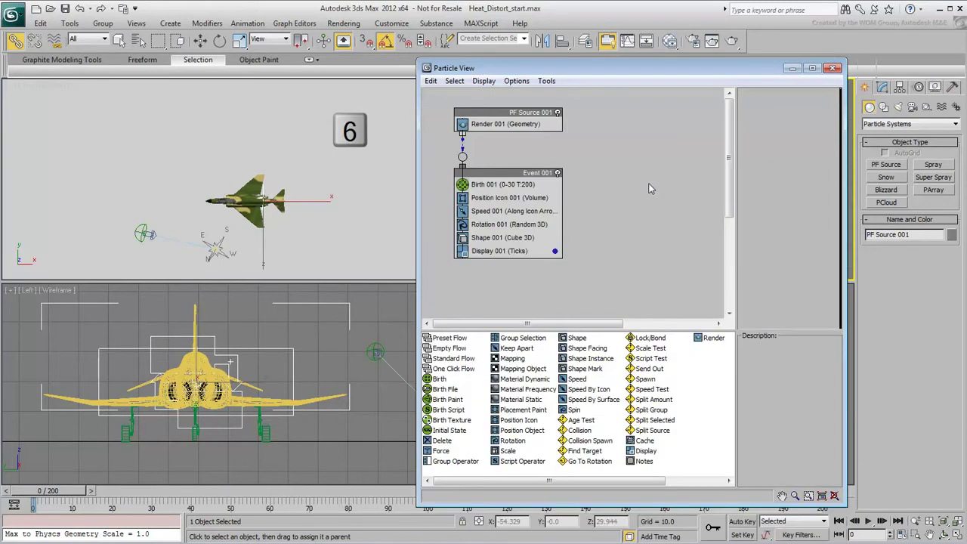
drag(583, 73, 191, 80)
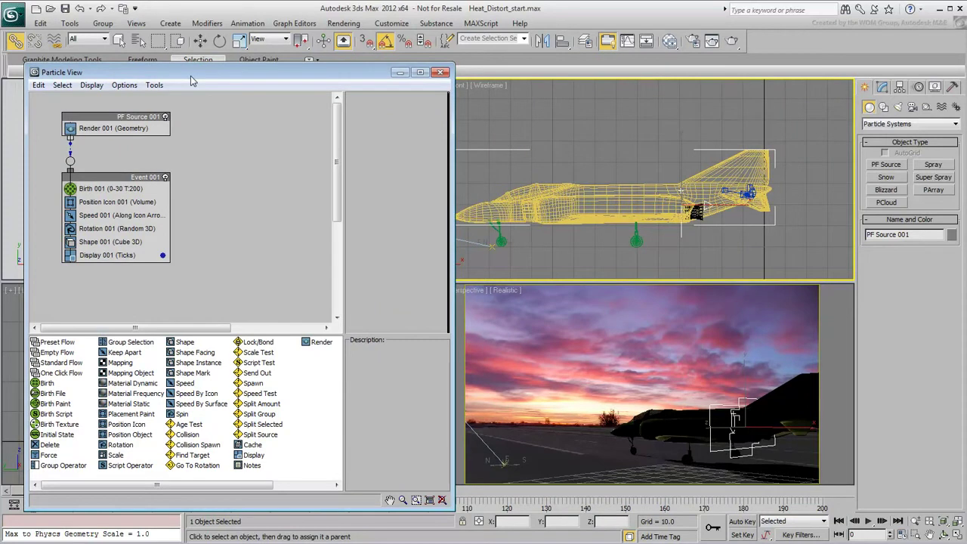
click(96, 189)
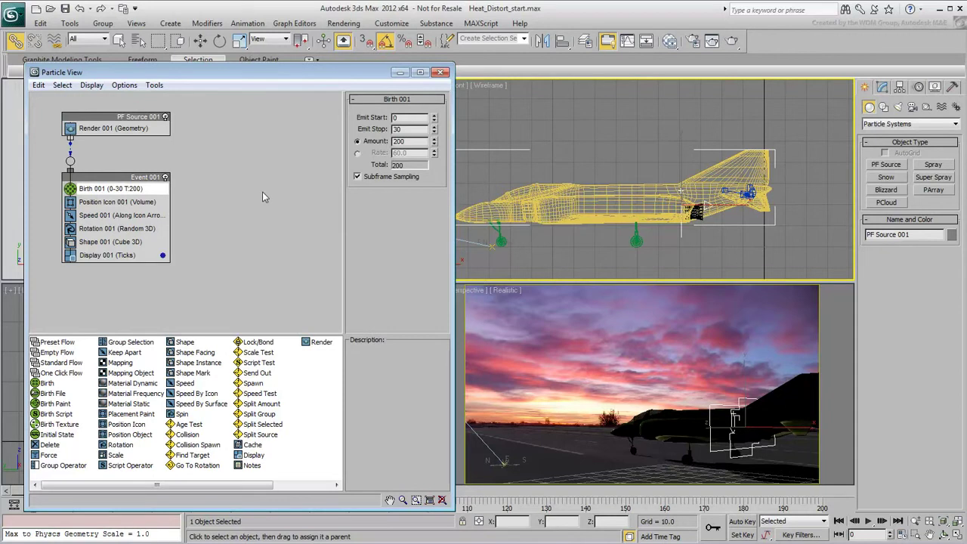
click(365, 118)
text(-100)
key(Return)
key(Tab)
text(200)
key(Return)
Step: Switch Birth 001 to Rate mode with a rate of 1000
click(358, 153)
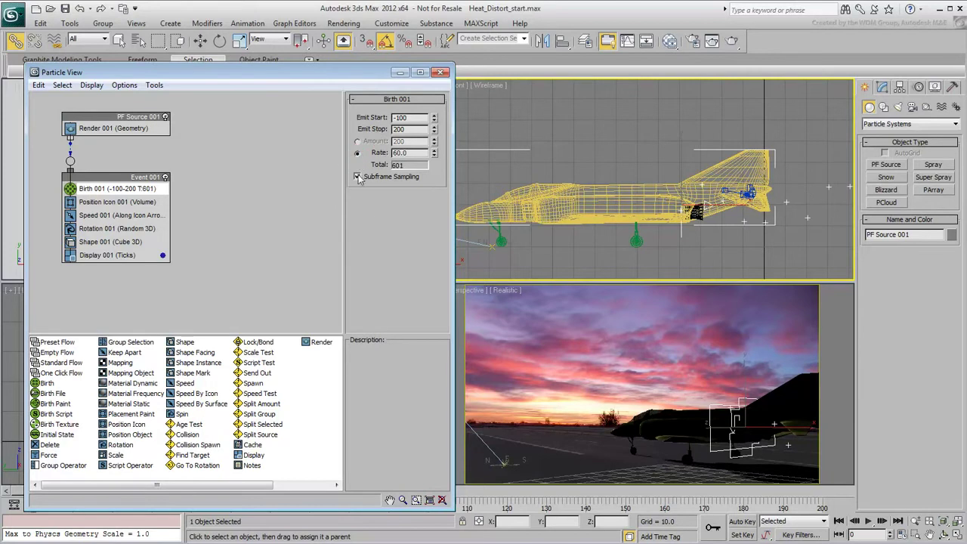
double_click(416, 152)
text(1000)
key(Return)
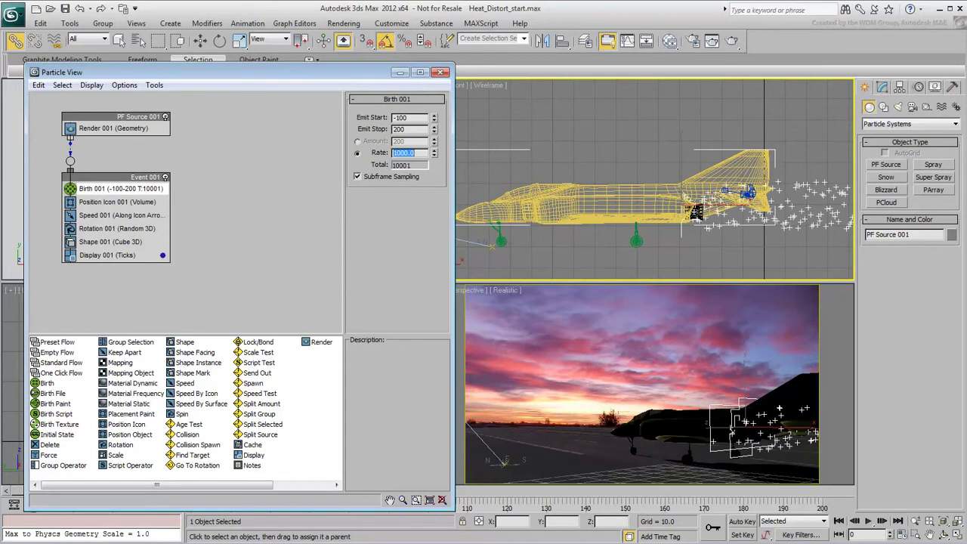
click(403, 225)
Step: Change Speed 001 from 300 to 5
click(105, 216)
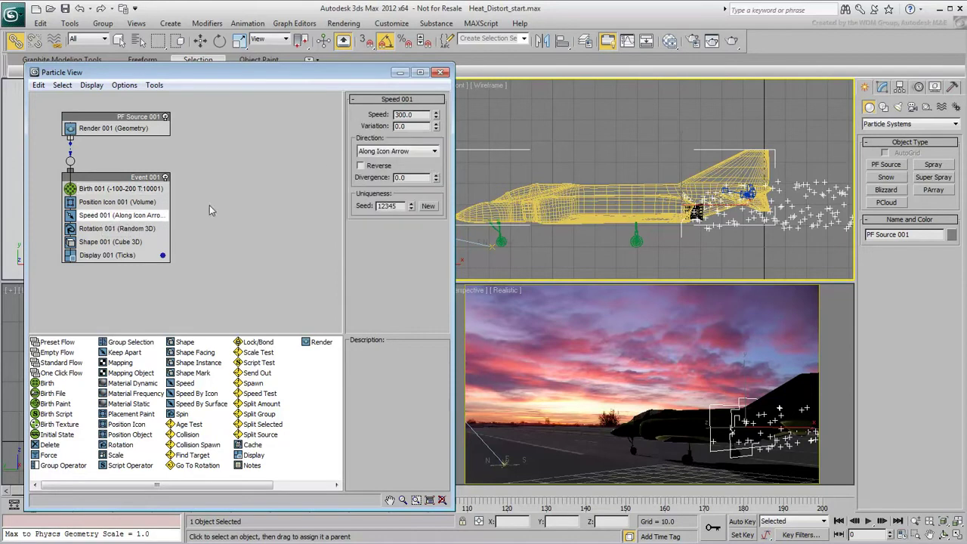
drag(416, 115, 337, 119)
text(5)
key(Return)
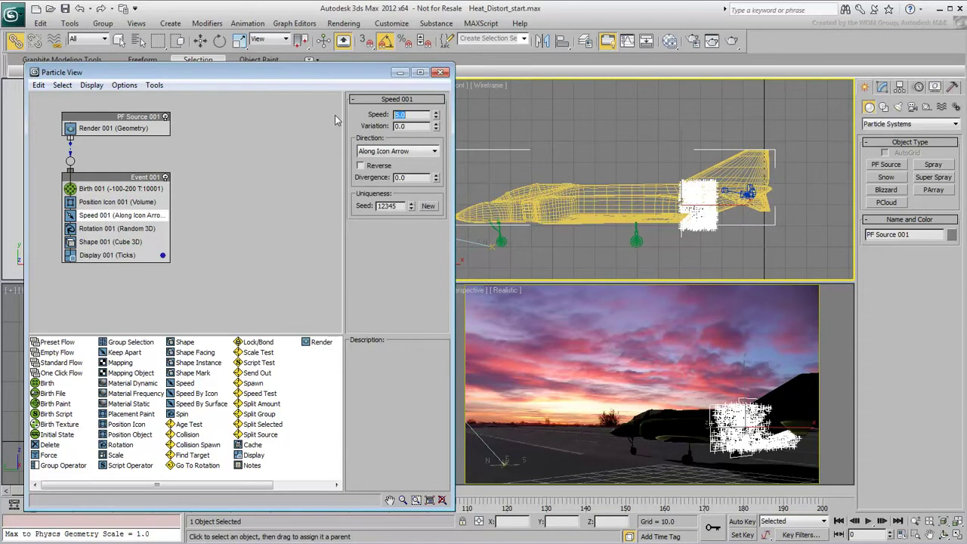
Step: Scrub to frame 67 to check the dense stream, then select Shape 001
mouse_move(10, 502)
mouse_down()
mouse_move(330, 502)
mouse_move(9, 502)
mouse_up()
click(15, 40)
drag(125, 510, 139, 476)
middle_drag(170, 243, 183, 214)
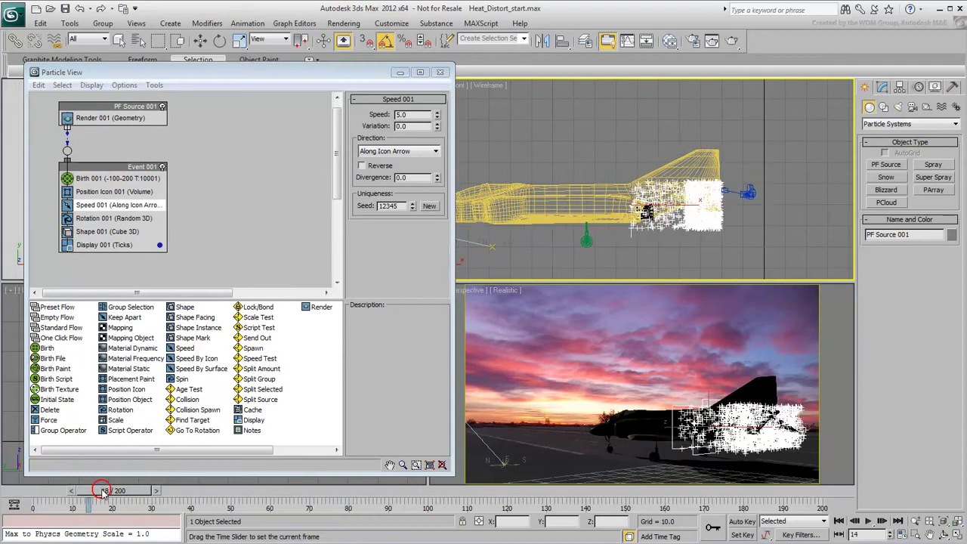
drag(50, 492, 291, 492)
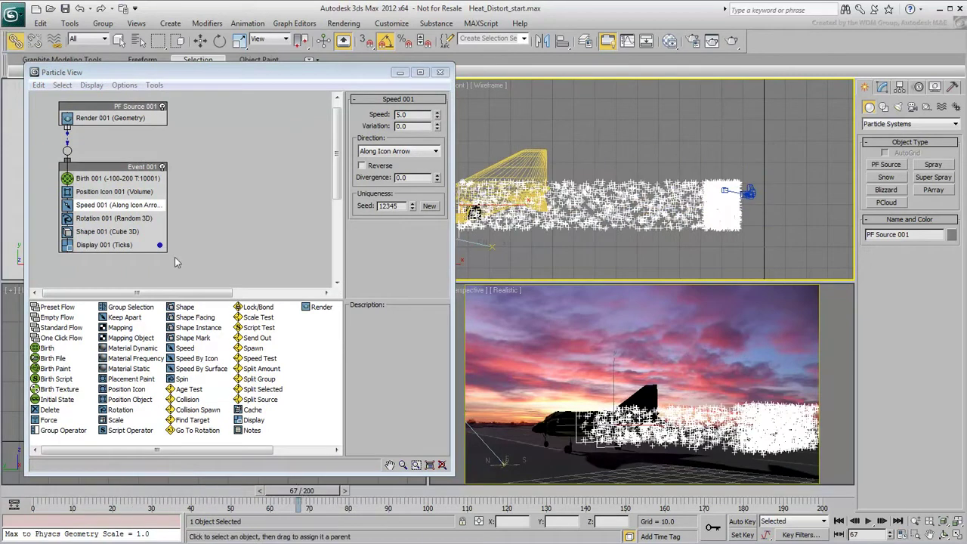
click(103, 232)
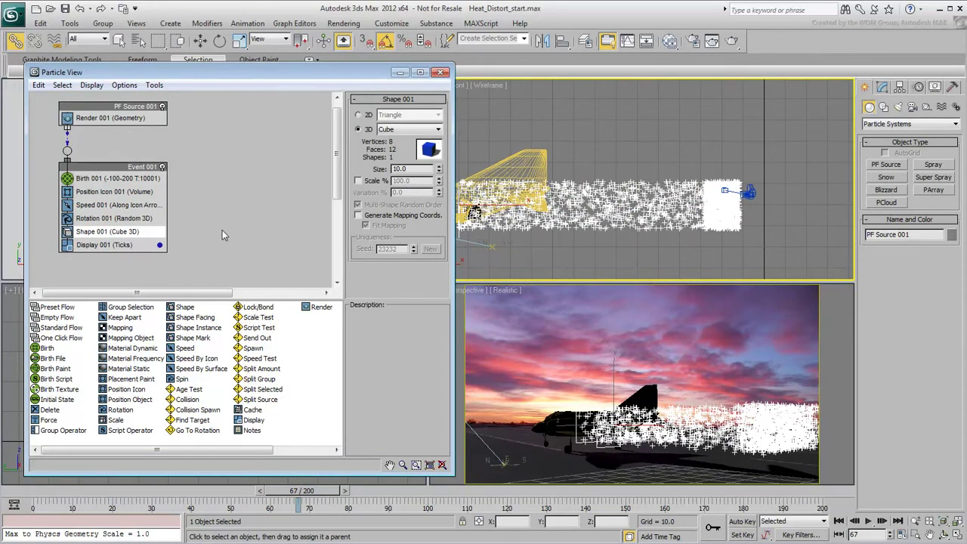
Step: Set Display 001 type to Geometry with a white display colour
click(113, 245)
click(432, 119)
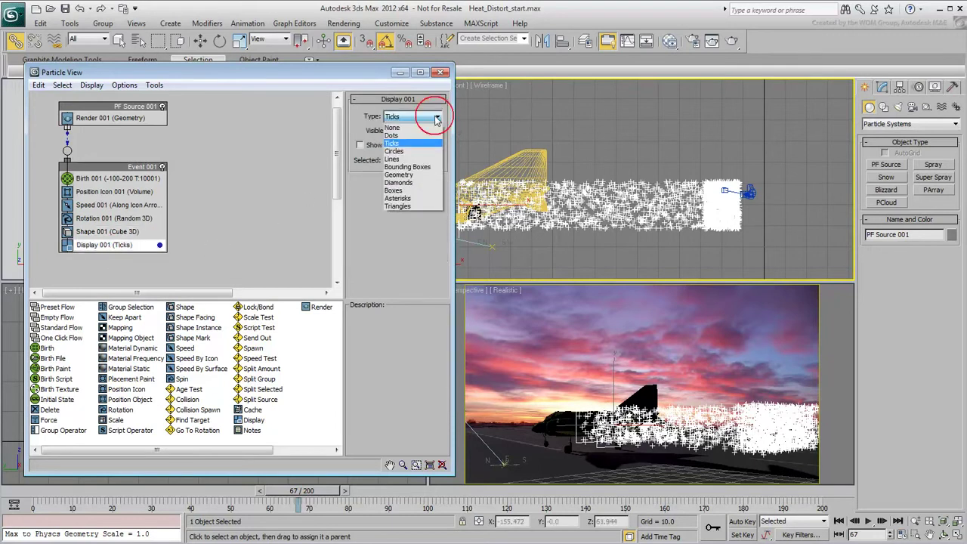
click(398, 176)
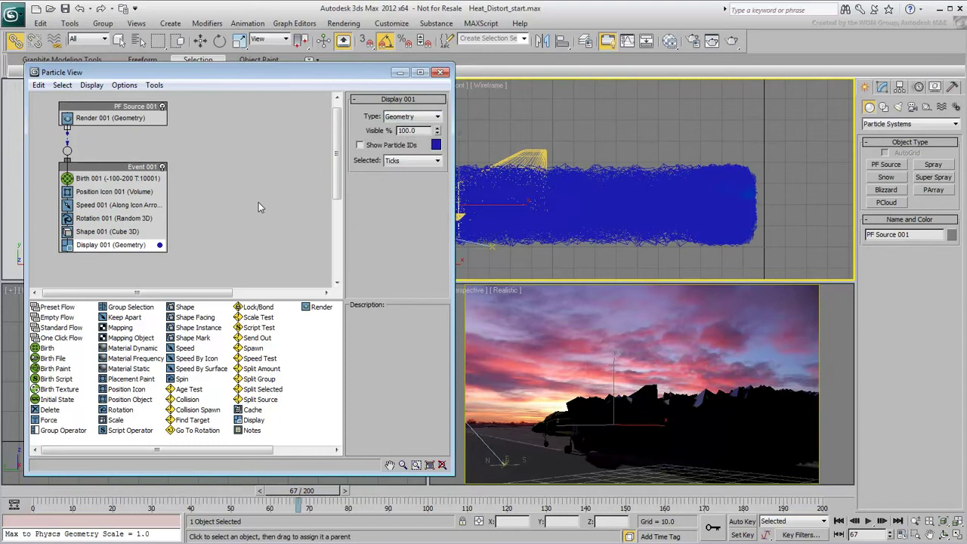
click(436, 144)
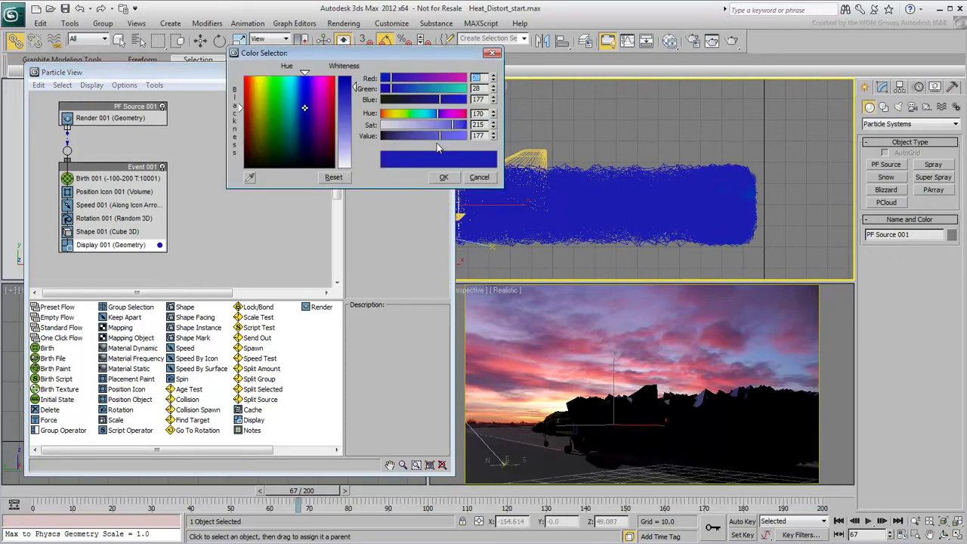
drag(346, 112, 352, 175)
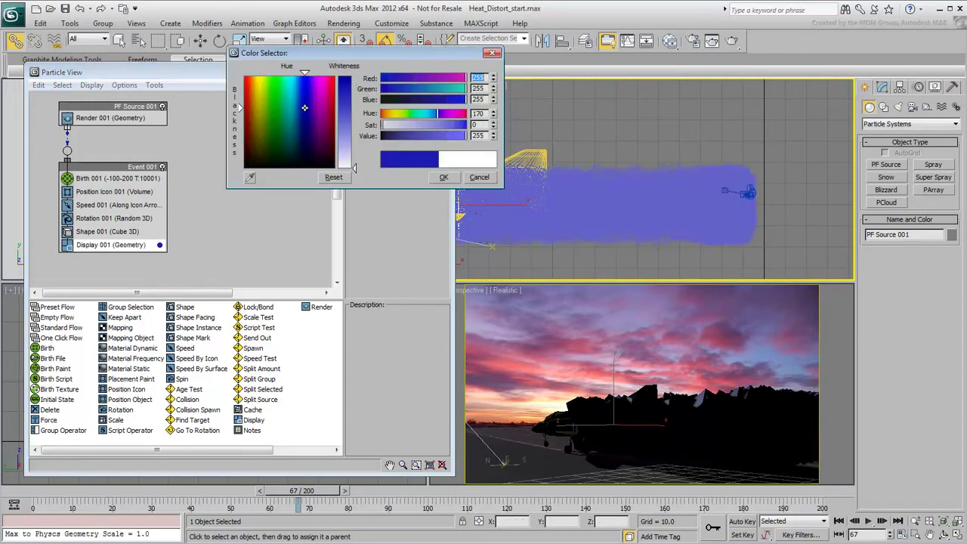
click(443, 177)
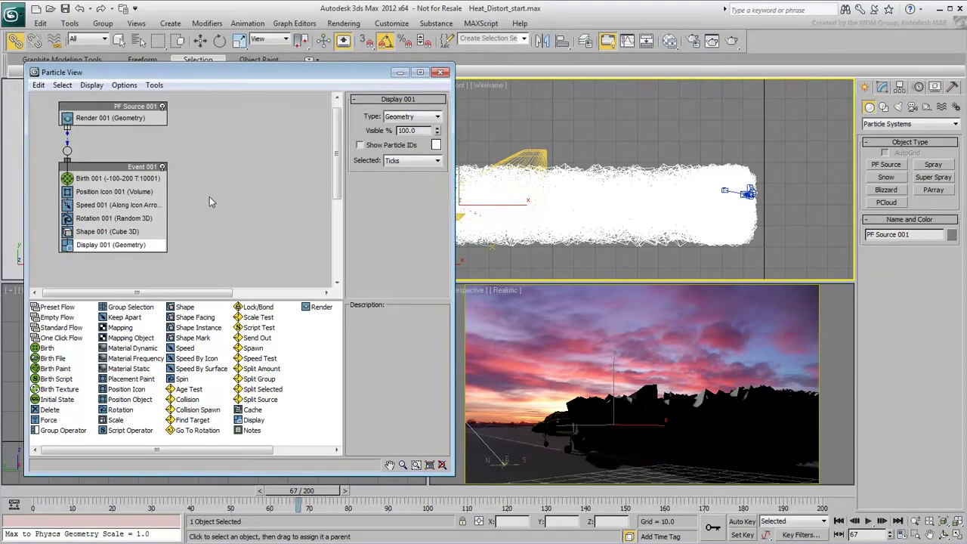
Step: Set the Shape 001 particle size to 0.25
click(124, 231)
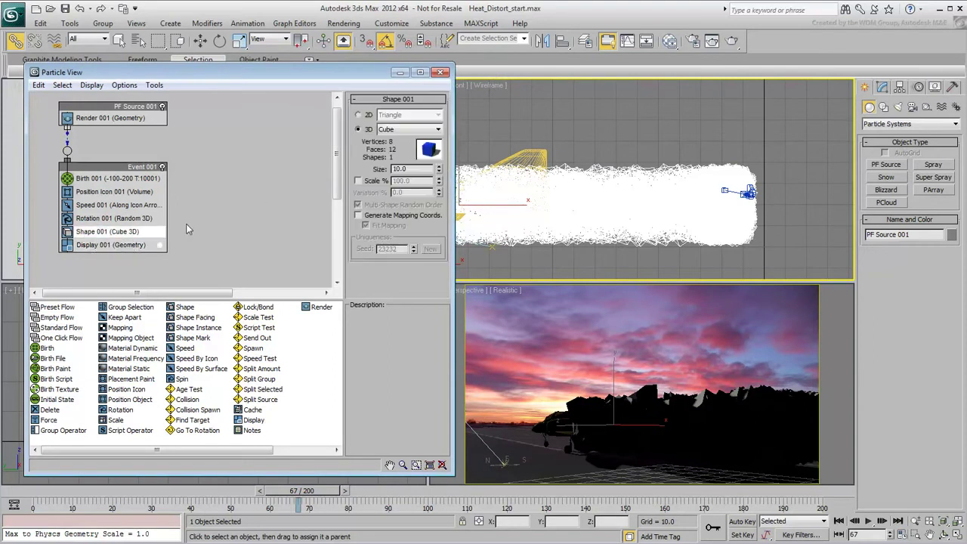
double_click(409, 168)
text(.25)
key(Return)
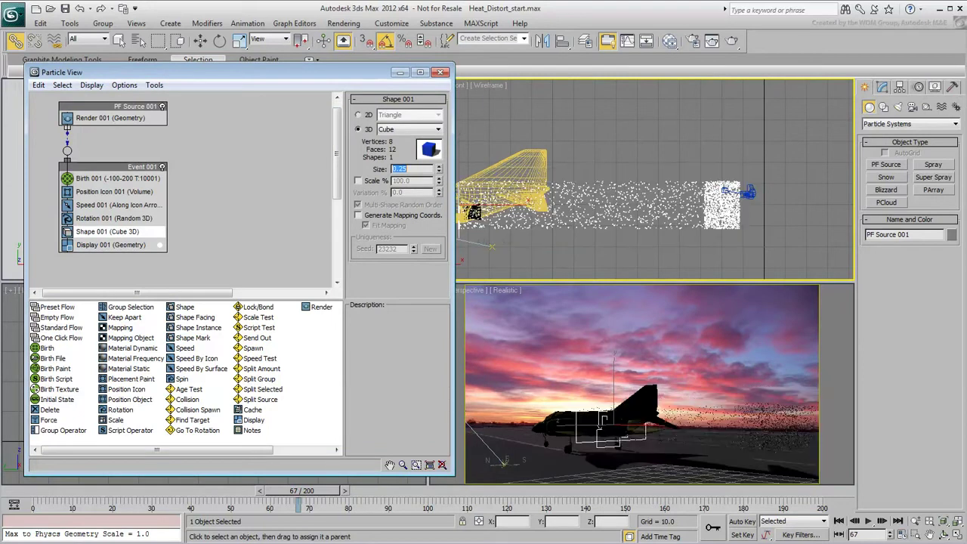
Step: Switch Display 001 type to Dots and scrub forward to check the trail
click(110, 244)
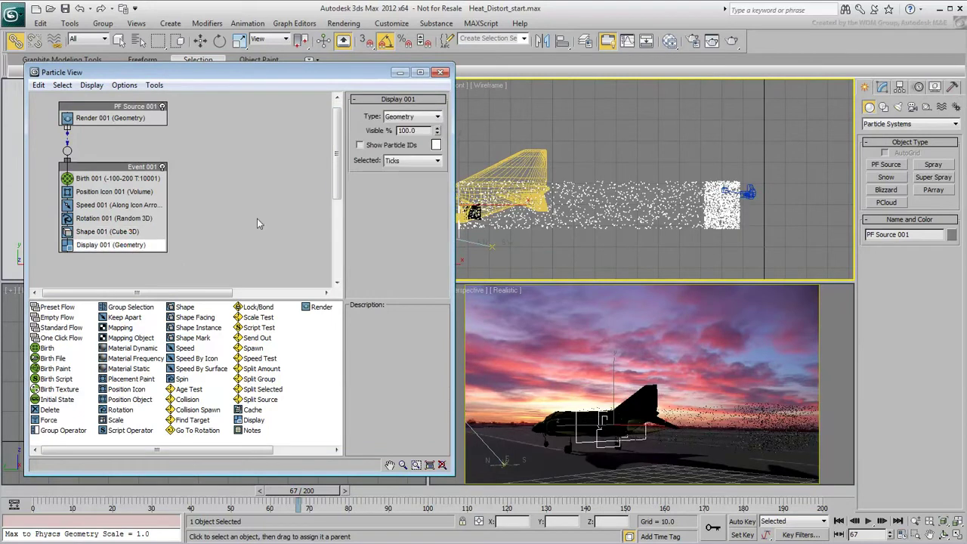
click(430, 118)
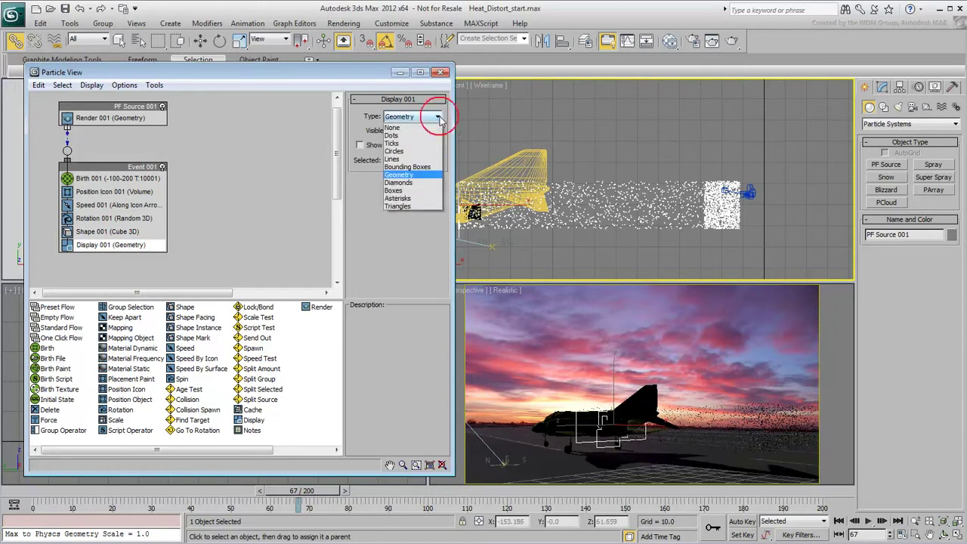
click(398, 136)
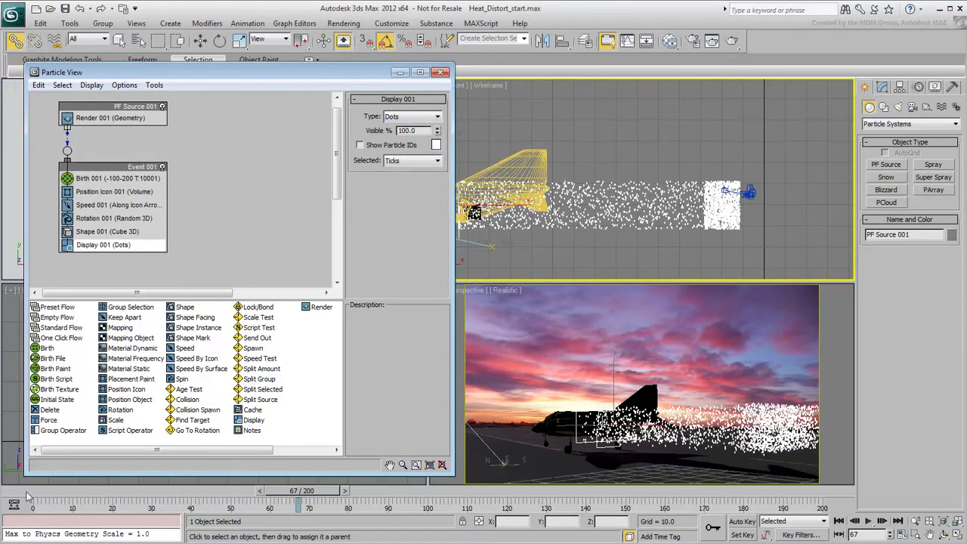
drag(299, 492, 200, 491)
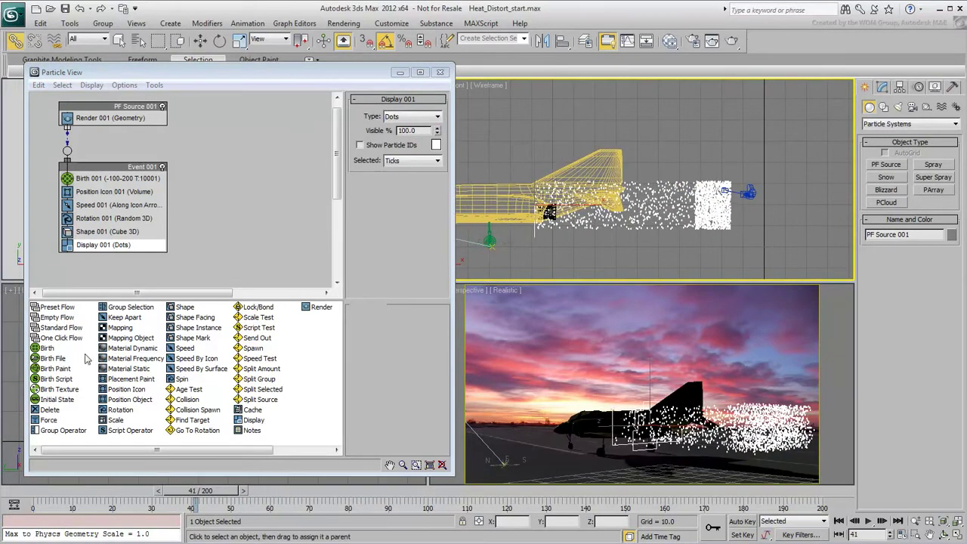
Step: Add a Delete operator to Event 001 removing particles by age, Life Span 80
click(49, 410)
drag(50, 412, 107, 218)
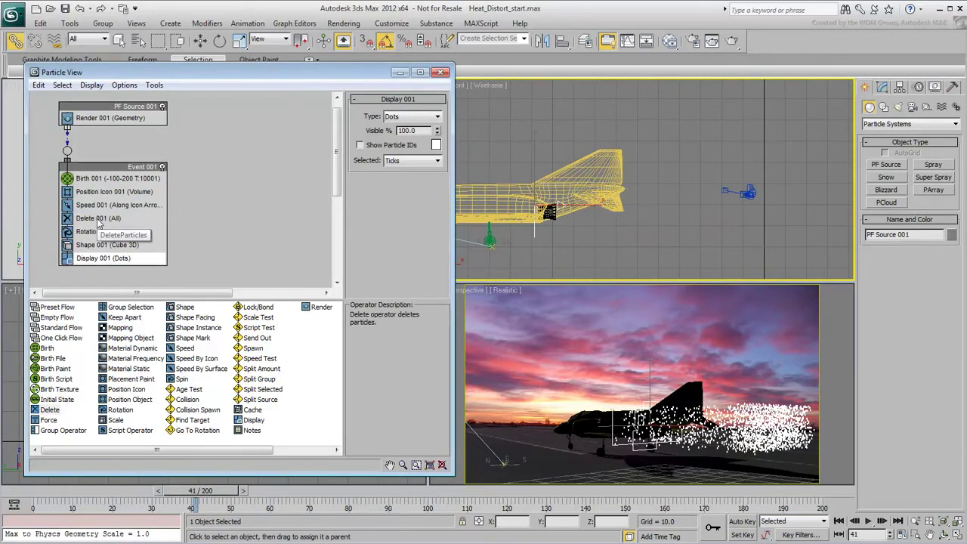
click(98, 219)
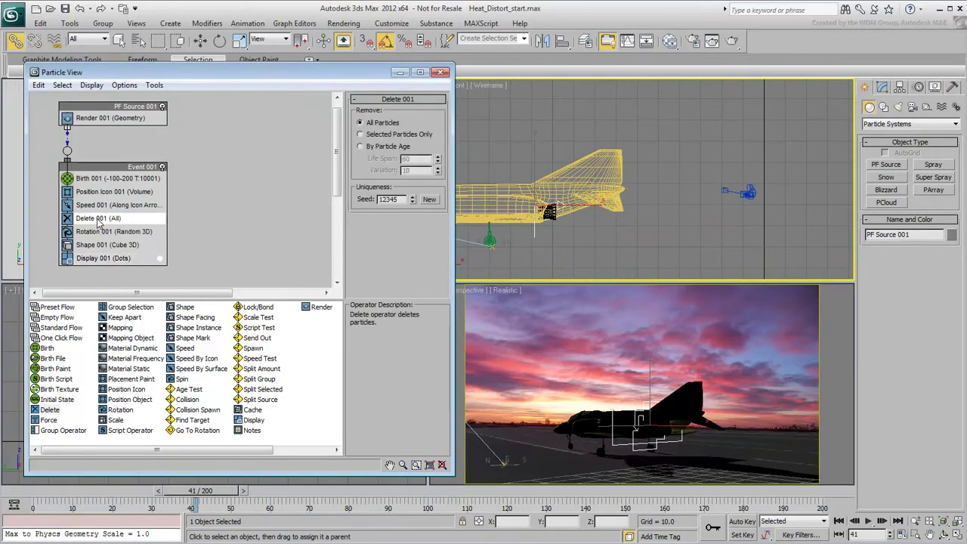
click(366, 146)
click(344, 158)
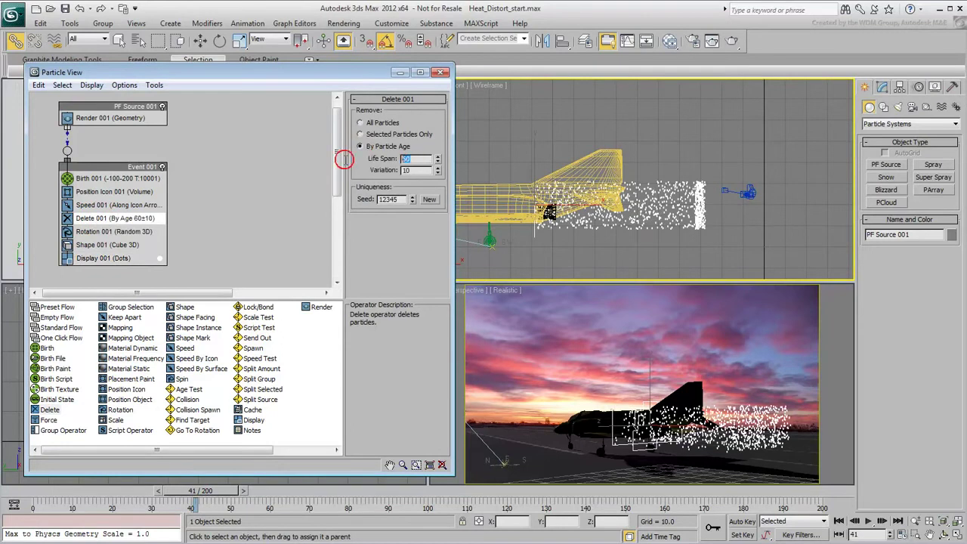
key(Return)
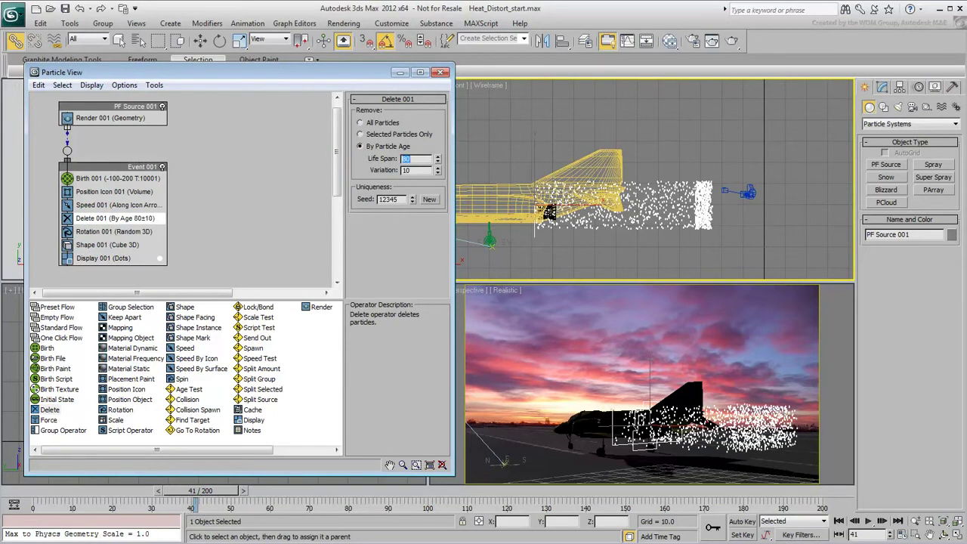
drag(180, 491, 131, 499)
Step: Close Particle View and create a Spherical Wind force near the jet's tail in the Top view
click(249, 210)
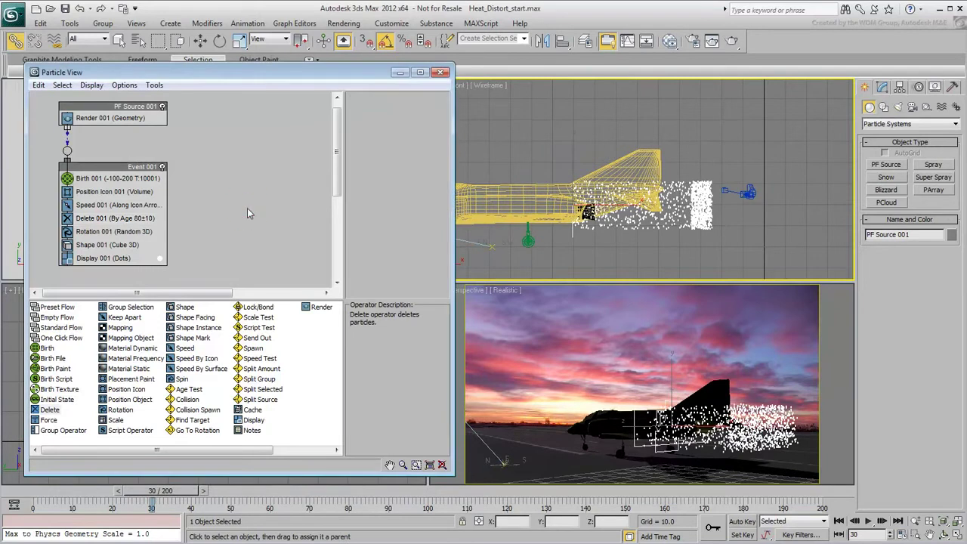
click(398, 73)
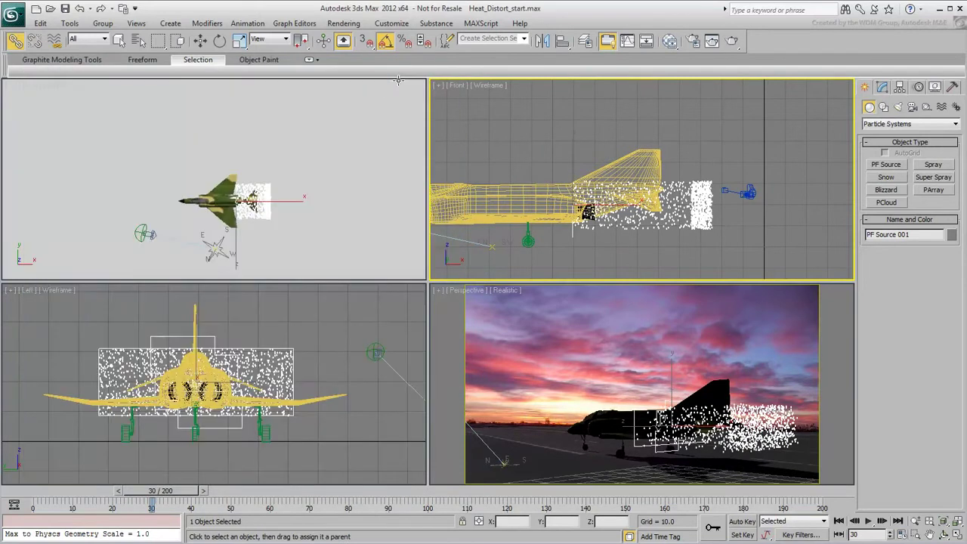
click(943, 108)
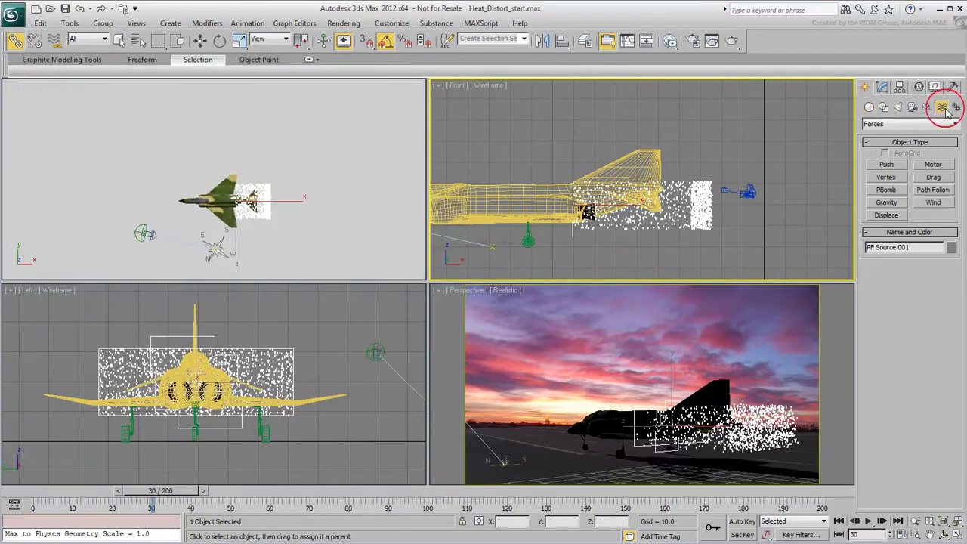
click(933, 203)
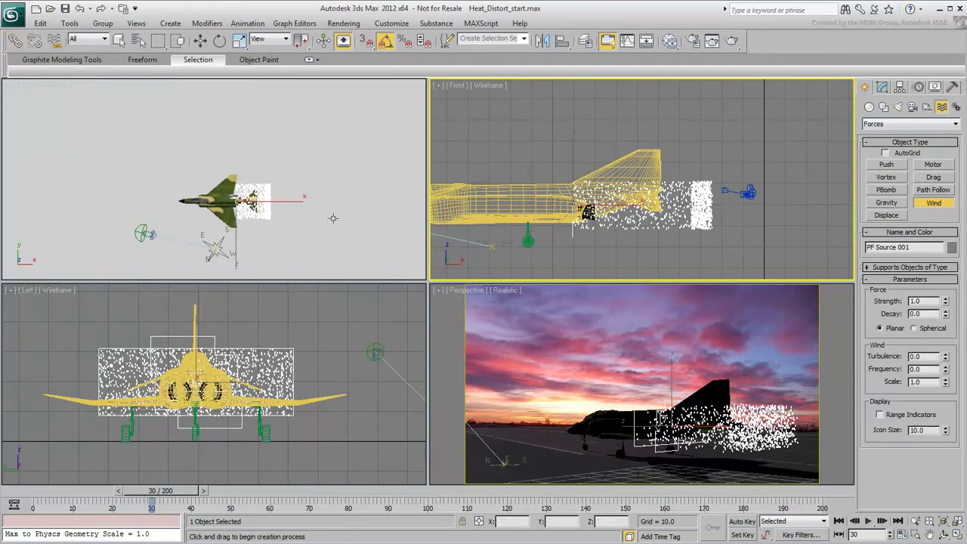
scroll(198, 214, up, 5)
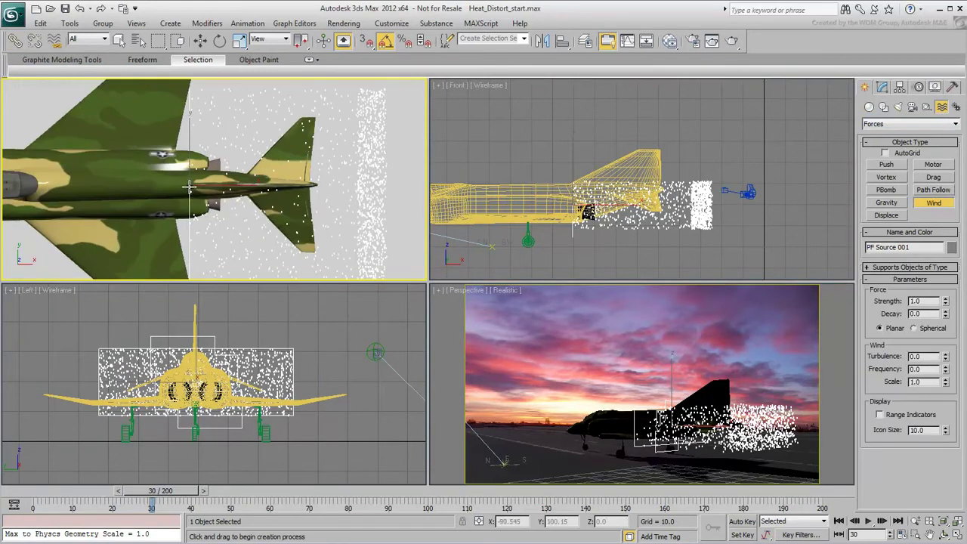
drag(189, 188, 298, 160)
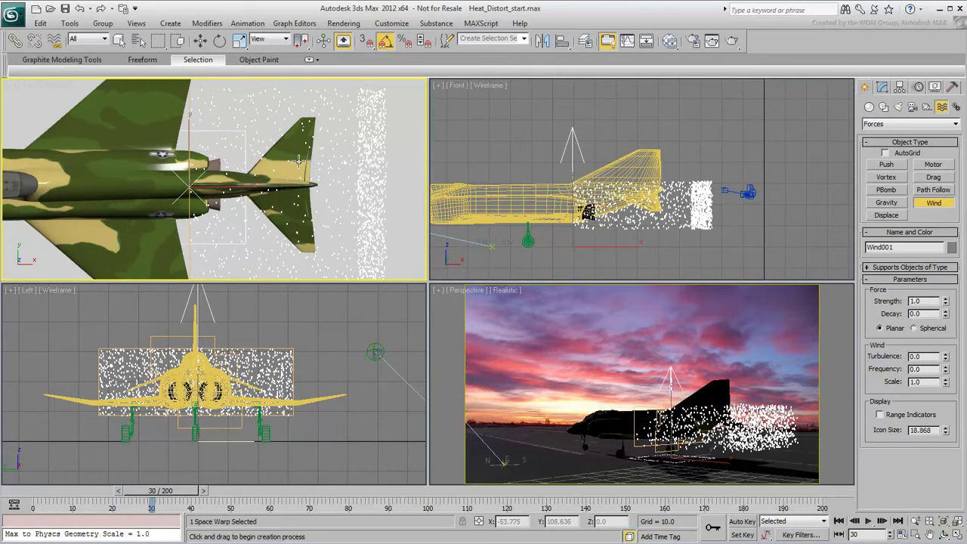
click(913, 329)
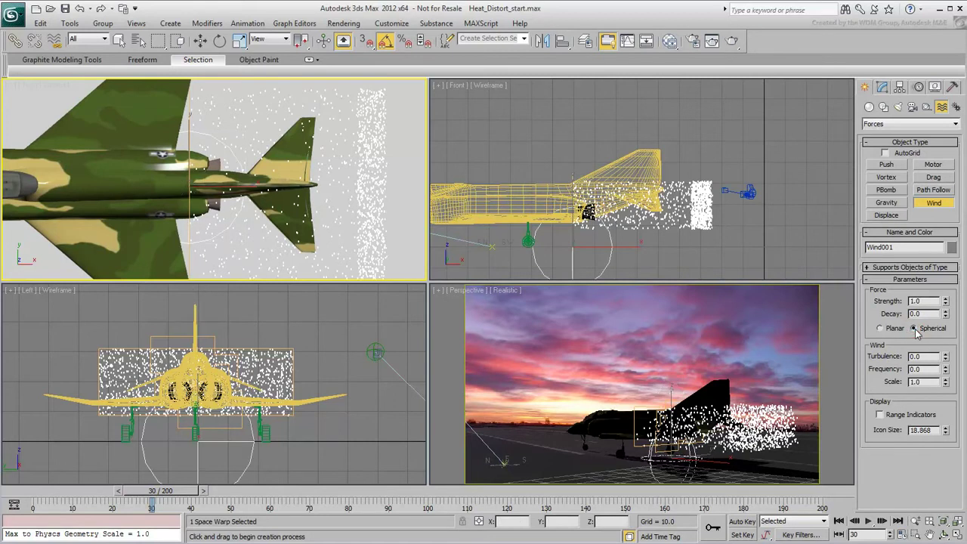
Step: Finish creating Wind001 and move it behind the jet's tail at frame 0
right_click(318, 442)
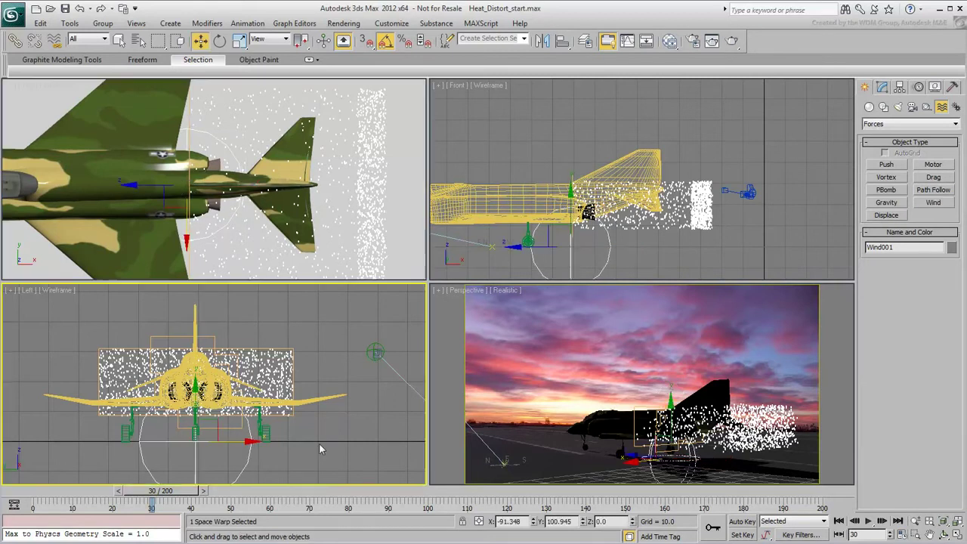
drag(155, 491, 34, 491)
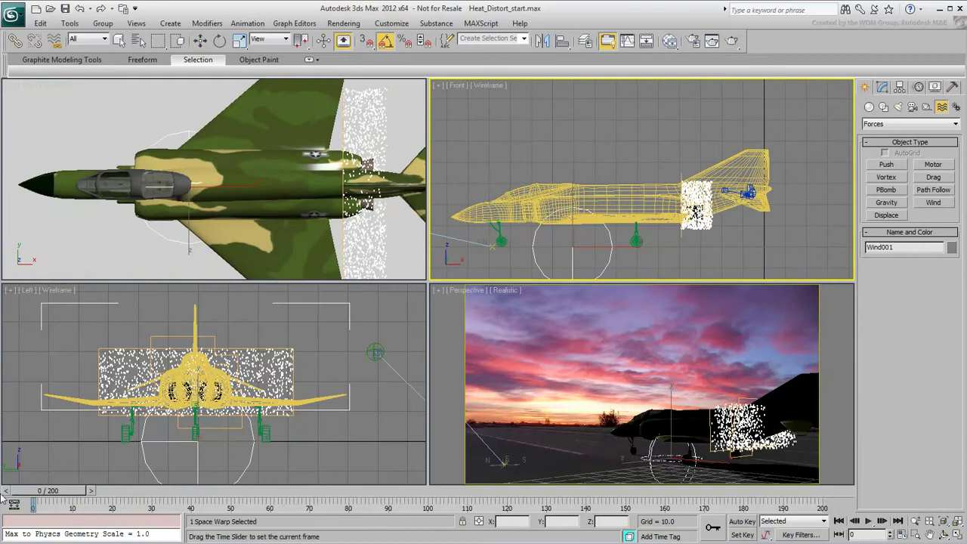
key(w)
drag(596, 244, 691, 260)
click(239, 442)
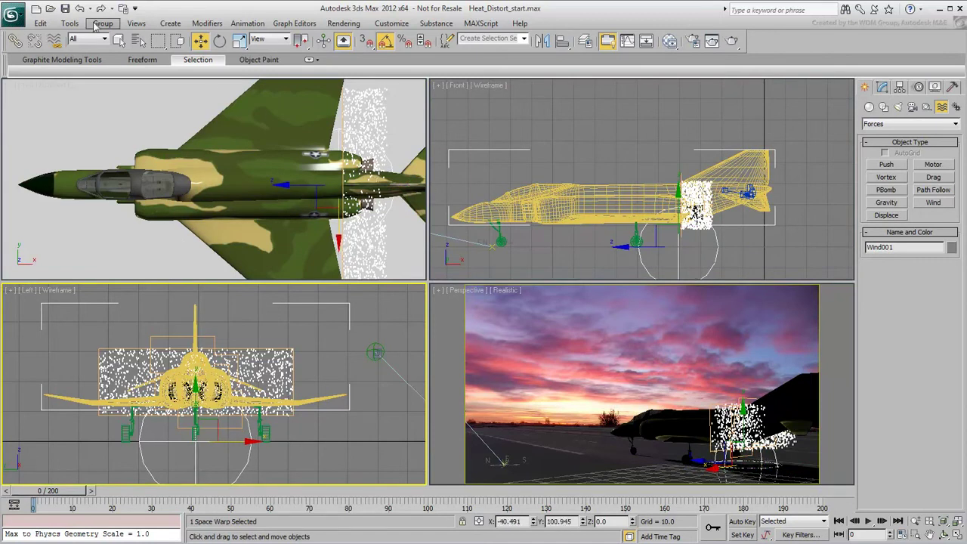
Step: Link Wind001 to the jet, confirm it follows when scrubbing, and open Particle View
click(15, 40)
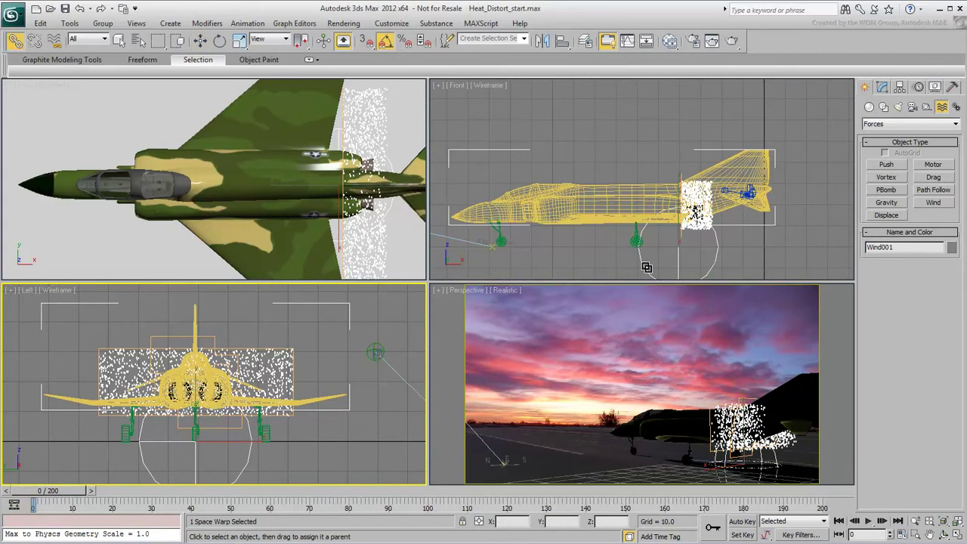
drag(645, 266, 608, 205)
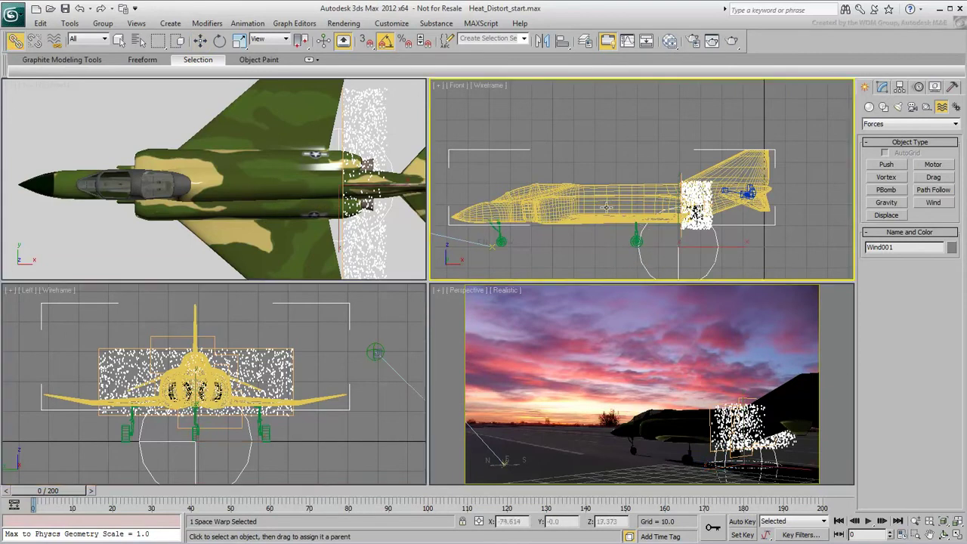
middle_drag(600, 255, 596, 253)
right_click(596, 253)
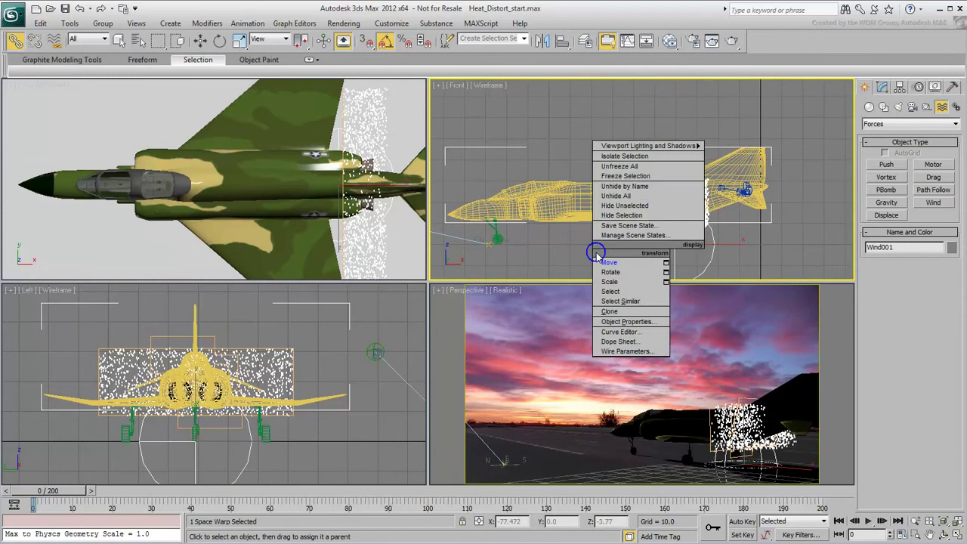
click(611, 259)
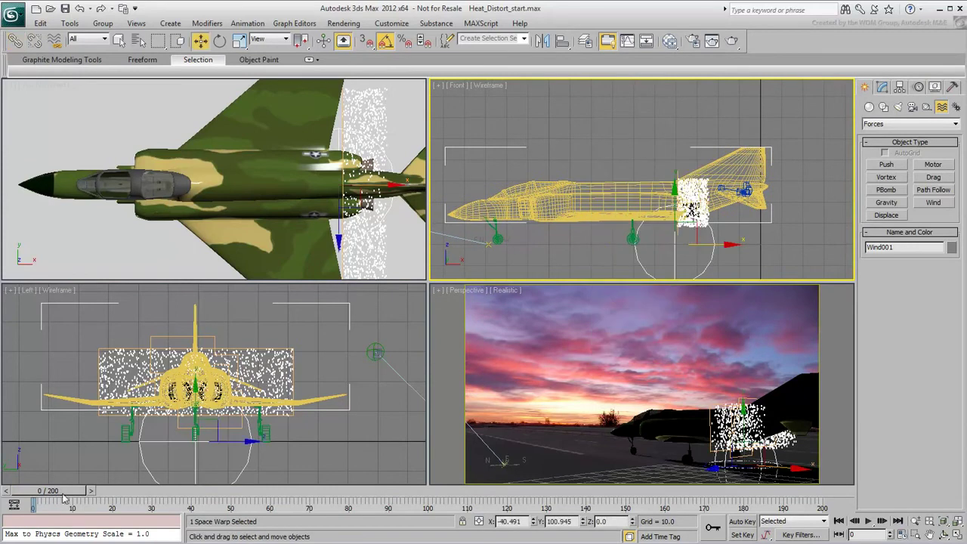
drag(64, 497, 121, 504)
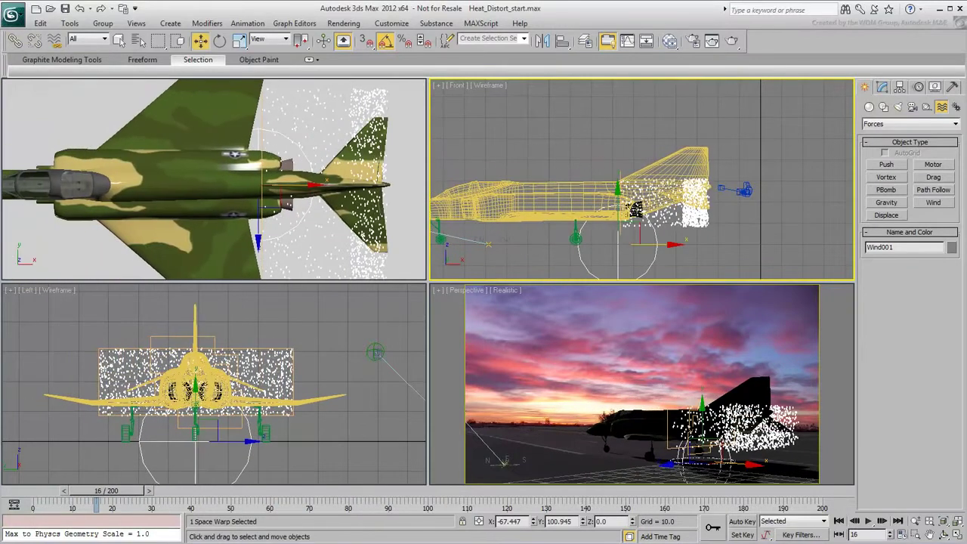
key(6)
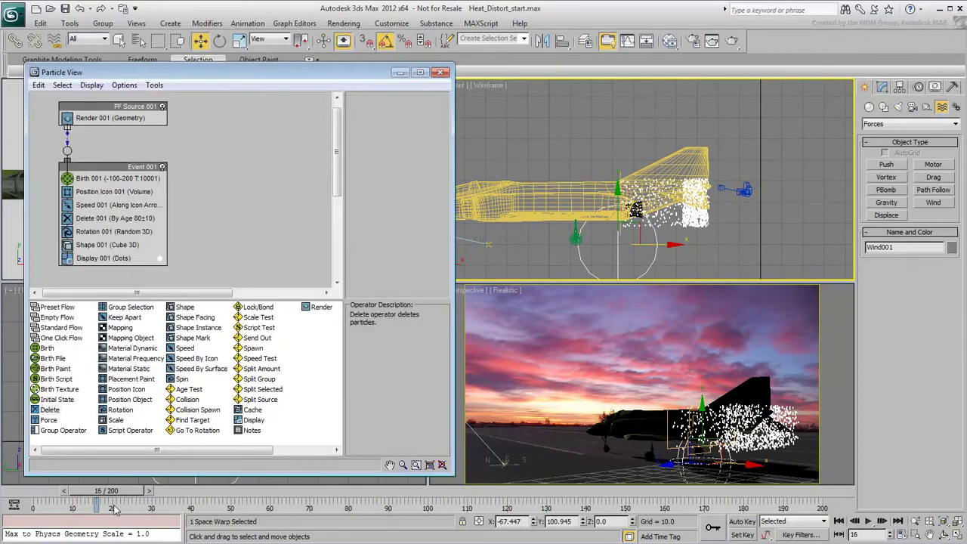
Step: Add a Force operator to Event 001 with Wind001 picked By List as its force
drag(48, 420, 96, 230)
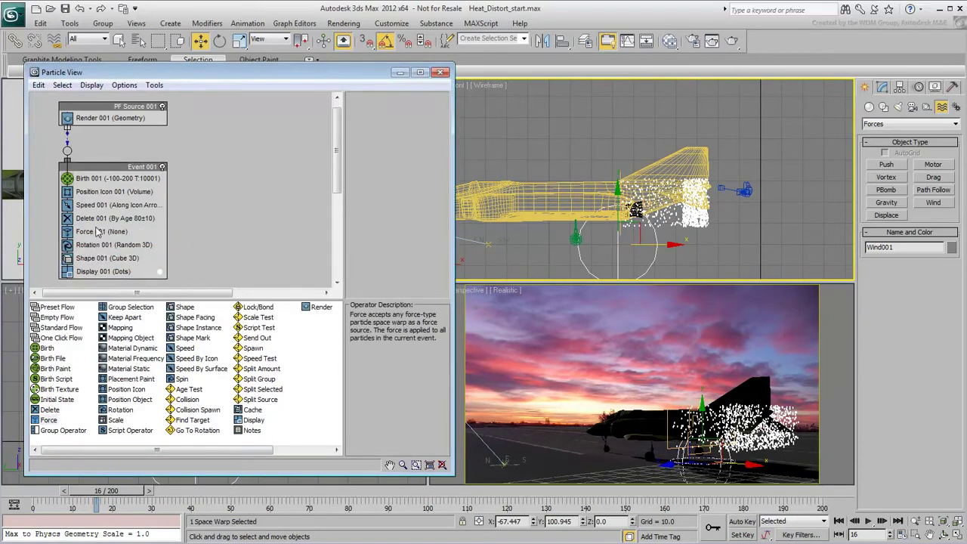
click(97, 235)
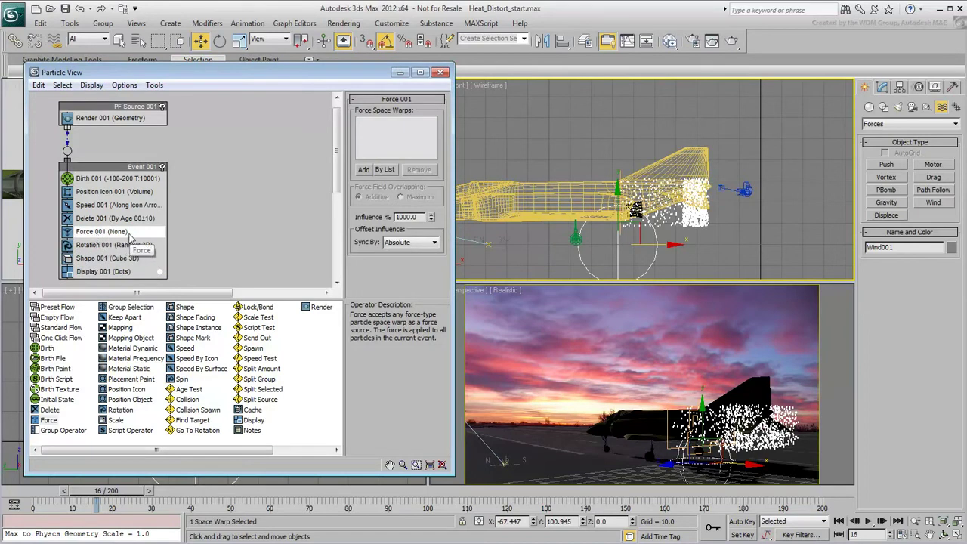
click(385, 170)
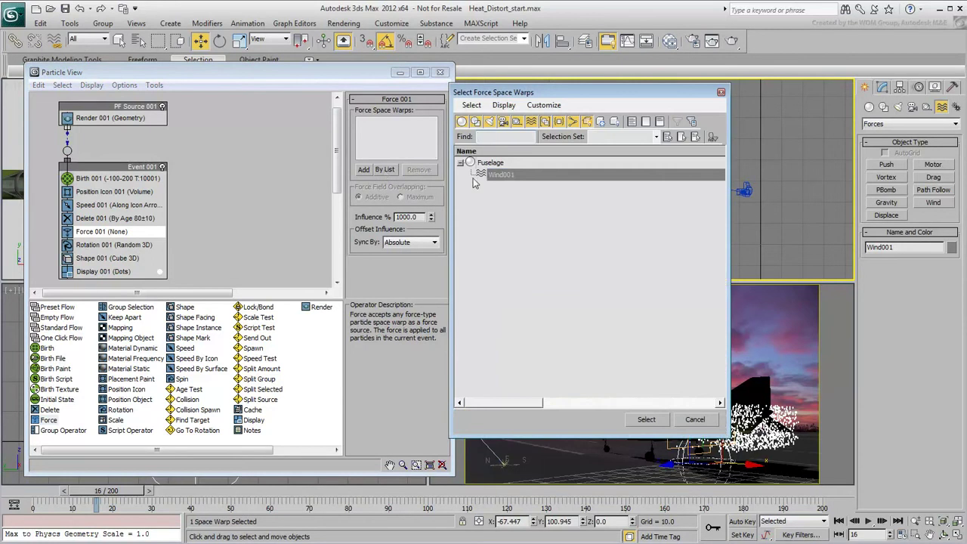
click(512, 176)
click(647, 418)
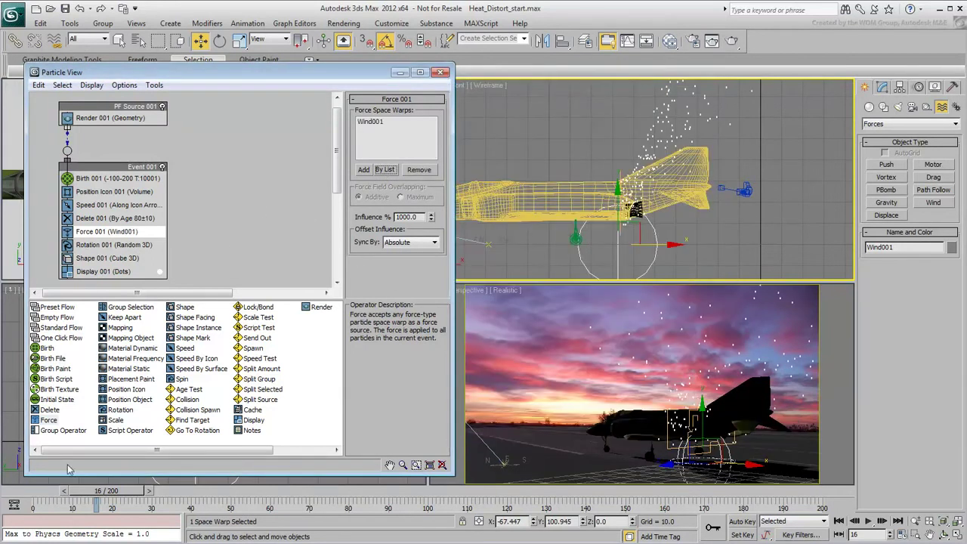
drag(96, 491, 29, 504)
Step: At frame 0, give Wind001 Strength 0.02 and Turbulence 0.1
key(w)
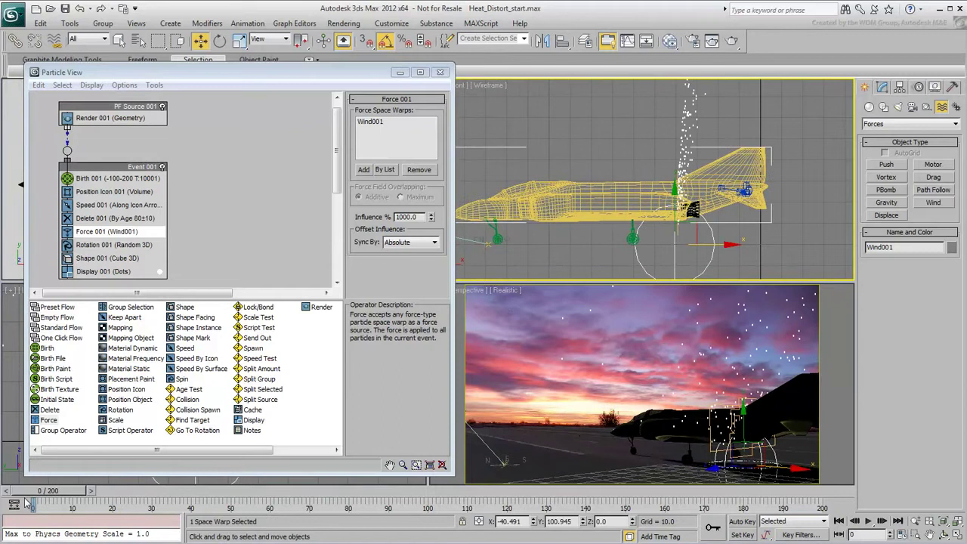
click(881, 86)
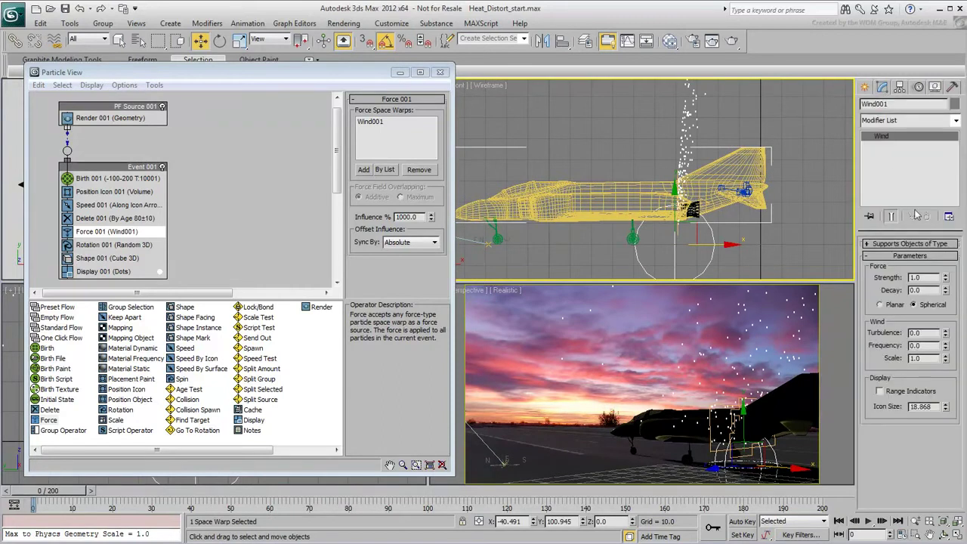
drag(928, 278, 882, 277)
text(.02)
key(Return)
drag(928, 332, 900, 338)
text(.1)
key(Return)
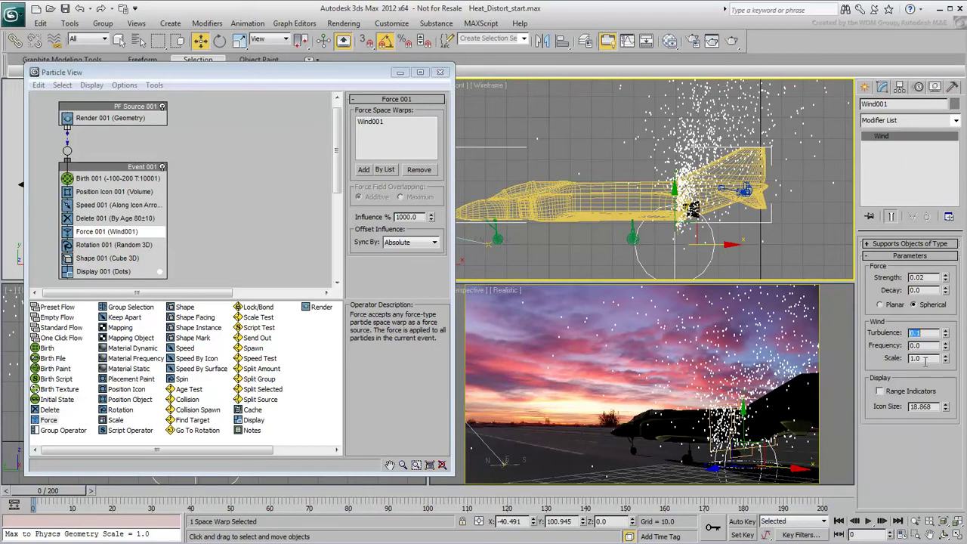
Step: Set Wind001's Scale to 0.05 with Frequency 1.0, and play the Perspective view
drag(924, 360, 917, 363)
text(.05)
key(Return)
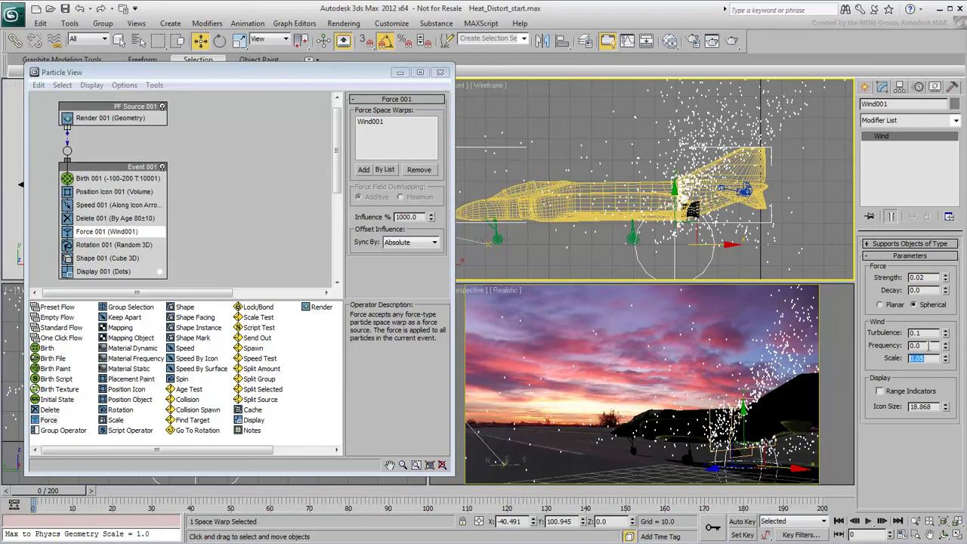
drag(928, 345, 885, 348)
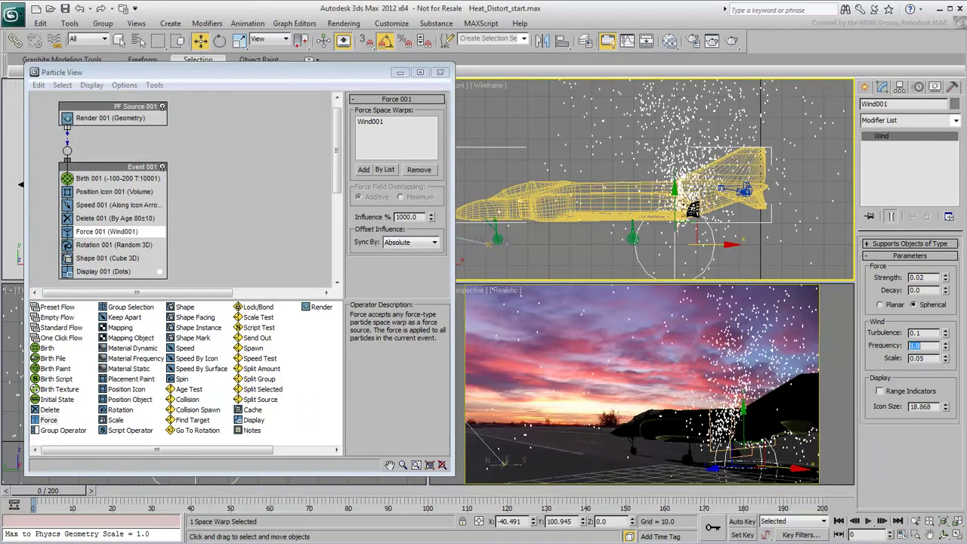
right_click(676, 352)
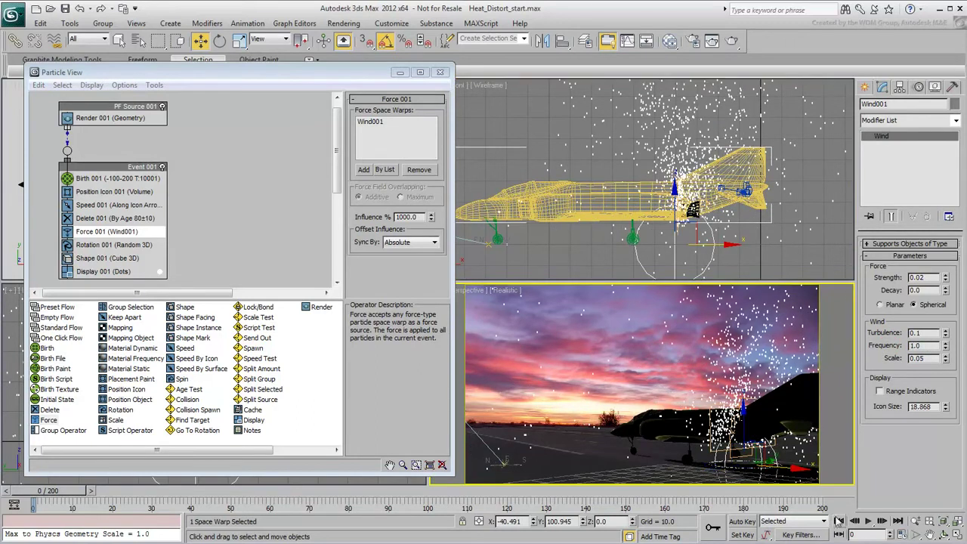
click(867, 521)
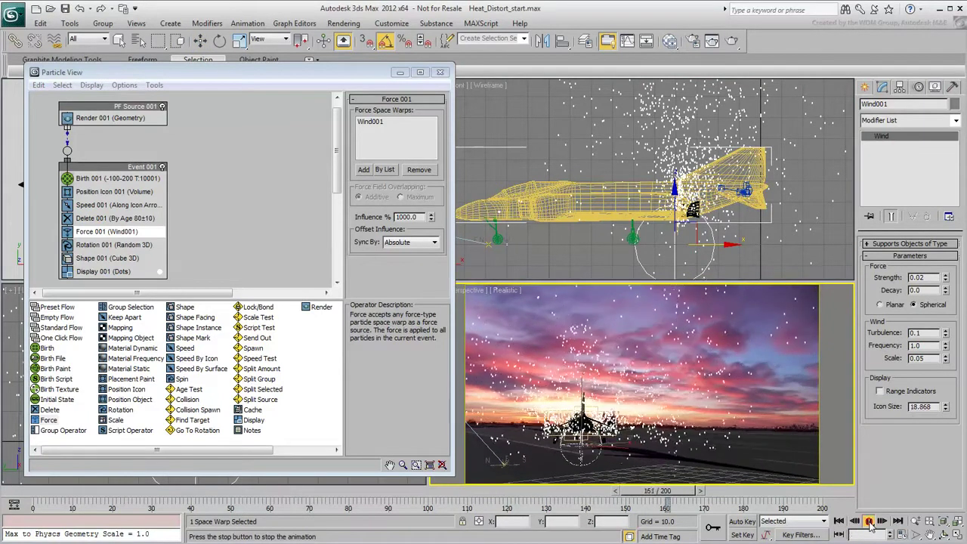
Step: Rewind to frame 0, shift Wind001 slightly further behind the jet, and replay in Perspective
click(868, 521)
drag(669, 491, 348, 500)
drag(252, 502, 32, 500)
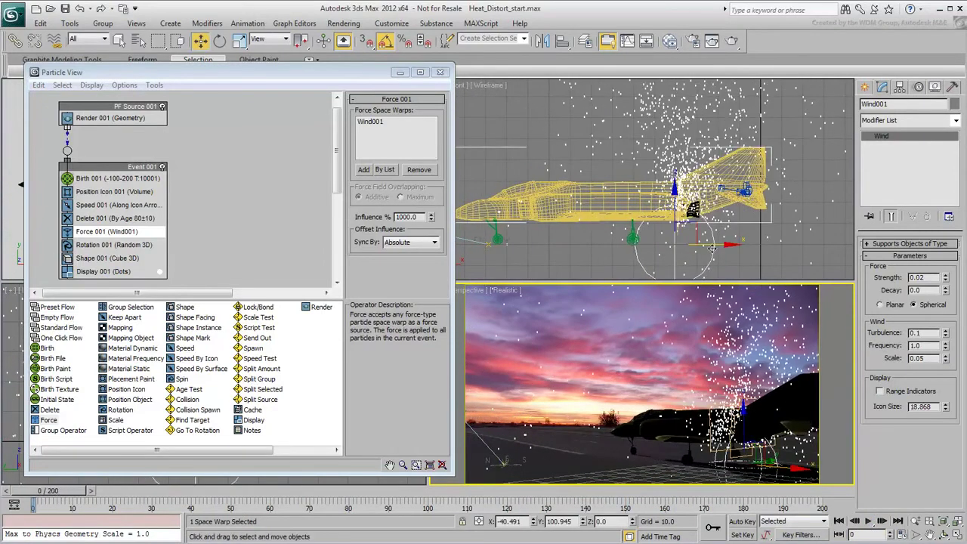
drag(712, 248, 712, 247)
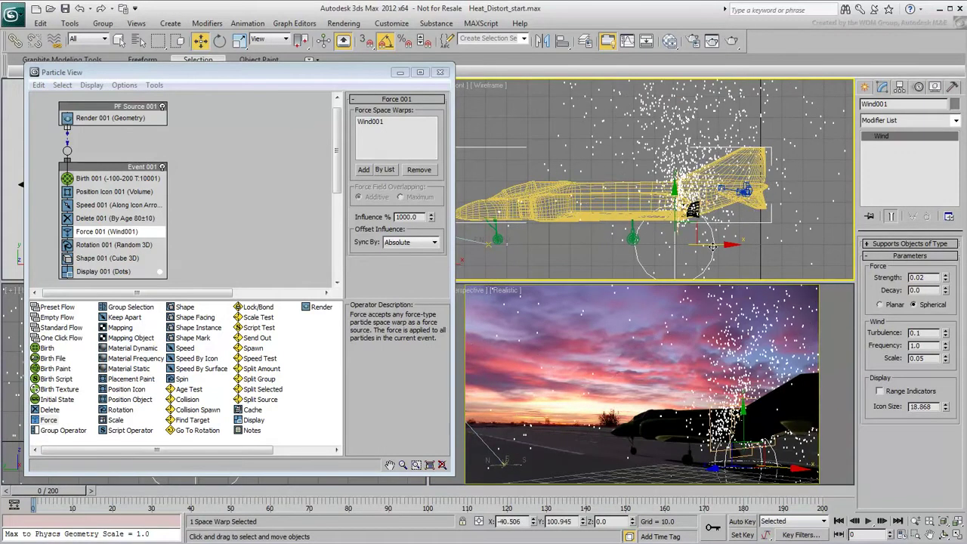
middle_click(509, 395)
click(868, 521)
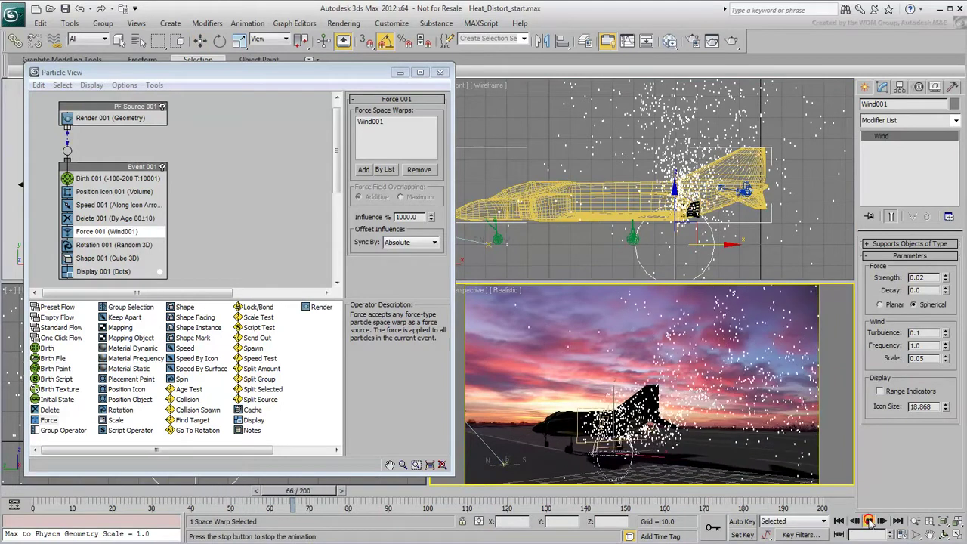
Step: Raise Birth 001's rate to 10000, preview the denser exhaust, then return to frame 50
click(868, 522)
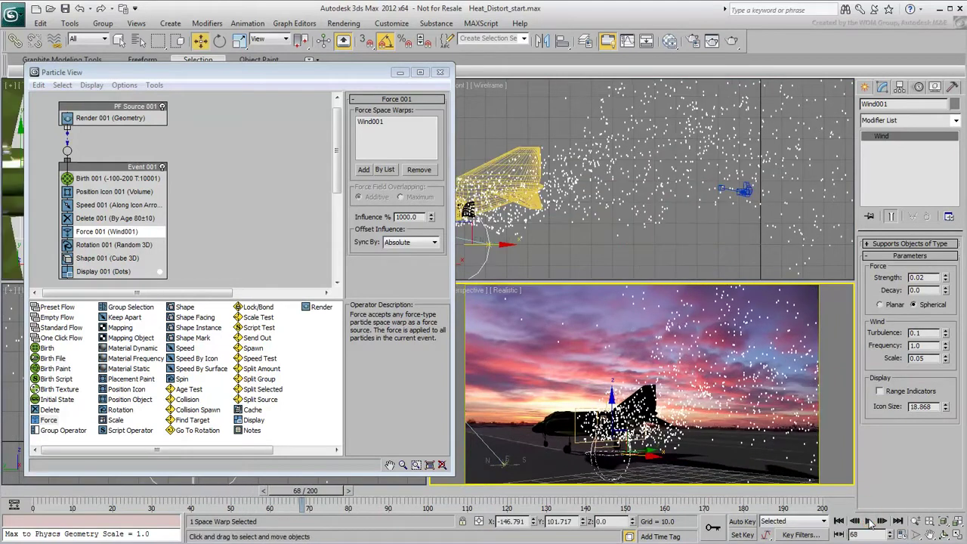
click(126, 182)
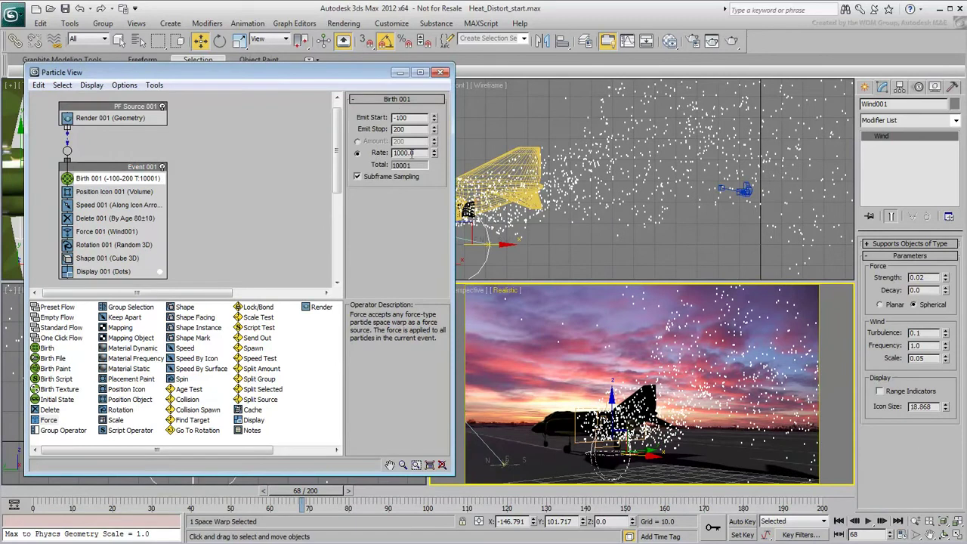
drag(425, 152, 386, 153)
text(100)
key(Return)
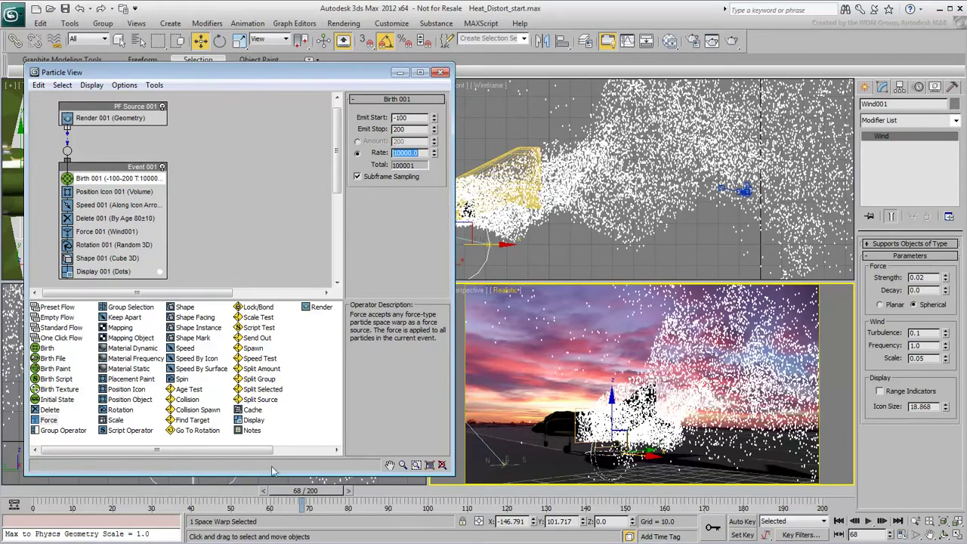
click(867, 521)
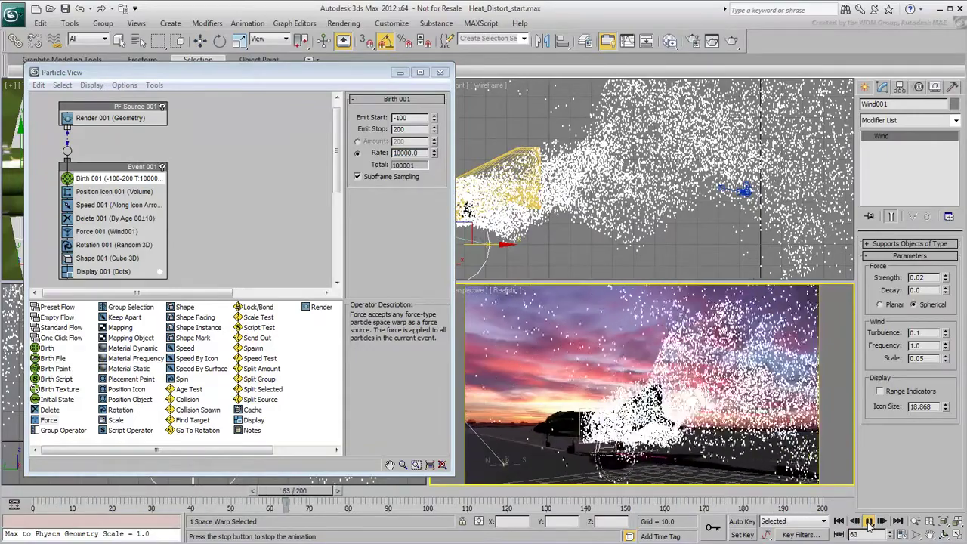
click(868, 521)
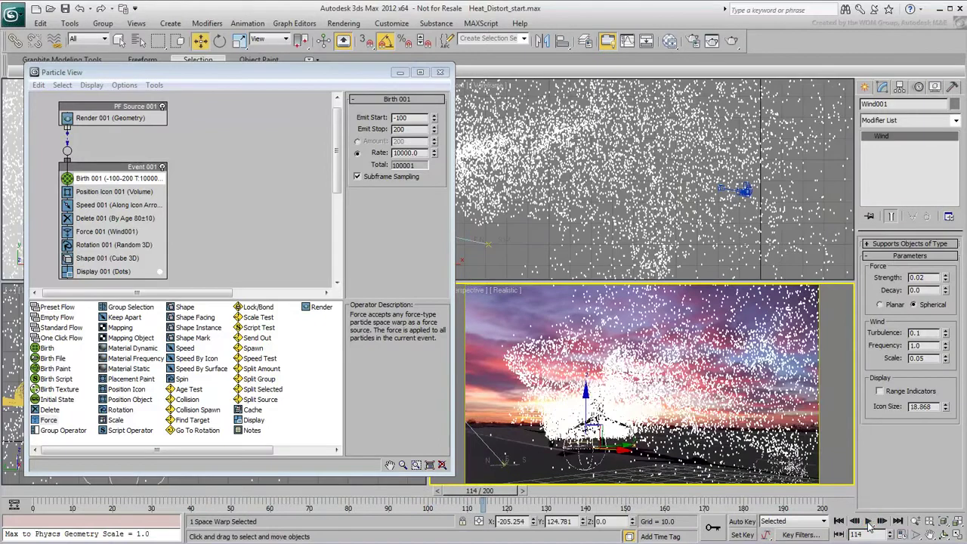
drag(483, 491, 241, 491)
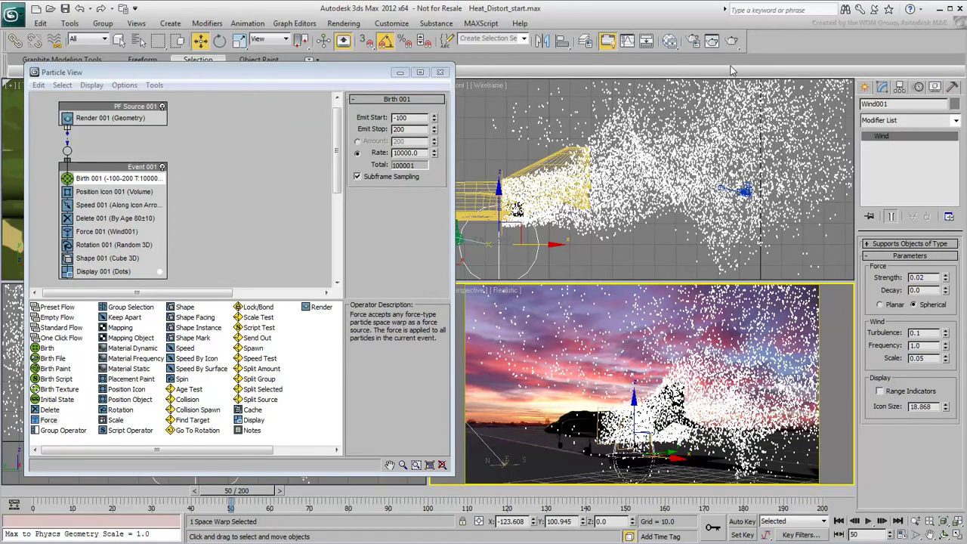
Step: Create Standard Material #201 in the Slate Material Editor and copy Specular onto Diffuse
click(670, 41)
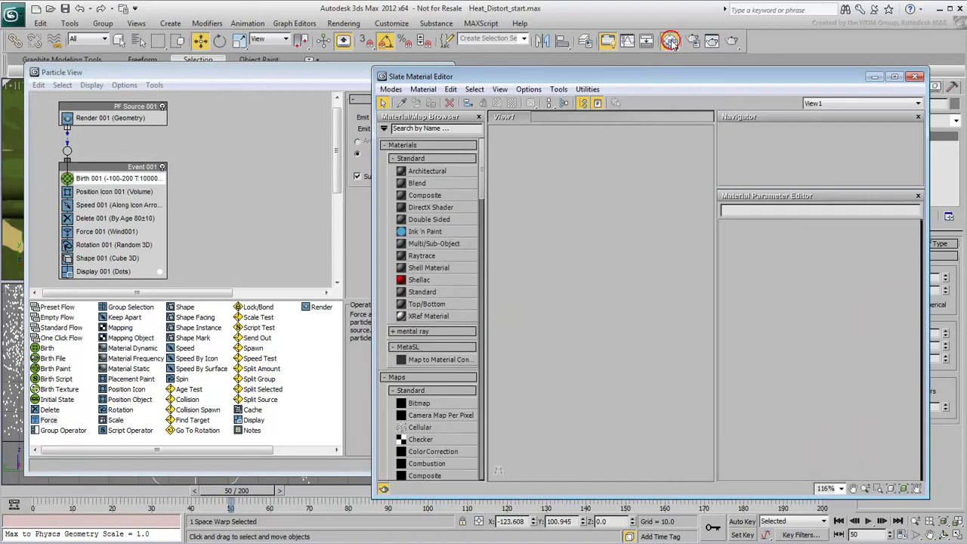
drag(435, 292, 644, 248)
double_click(640, 281)
drag(781, 321, 783, 301)
click(642, 289)
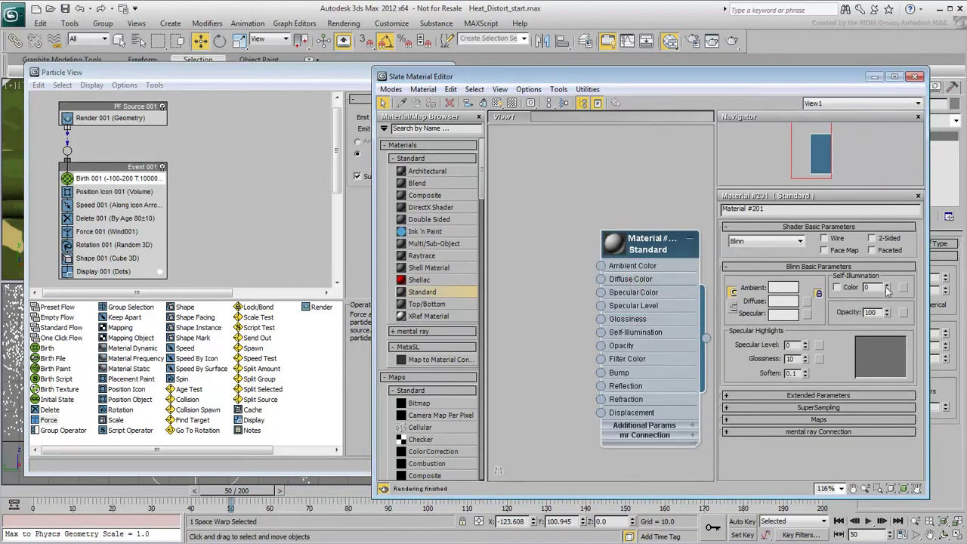
Step: Make Material #201 100% self-illuminated with Out transparency falloff at amount 100
drag(887, 287, 887, 276)
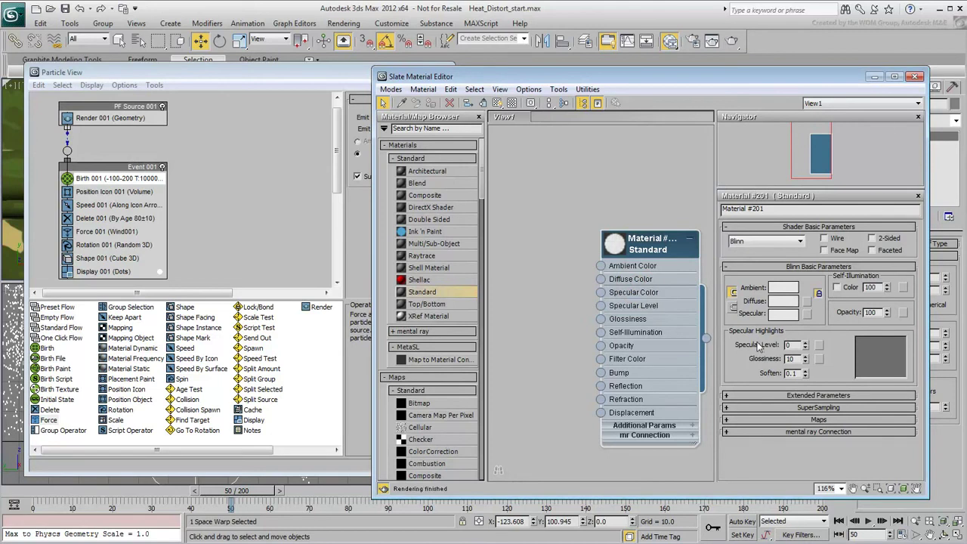
click(771, 395)
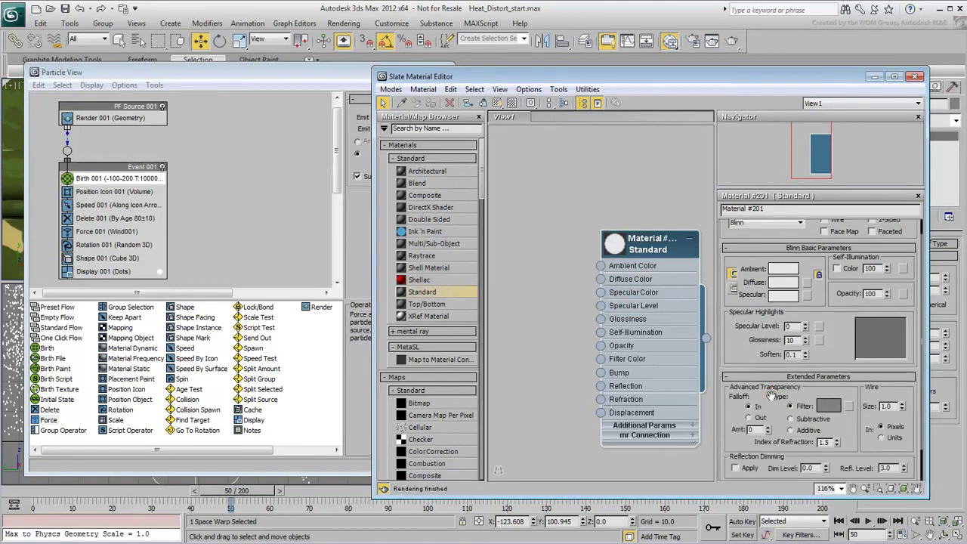
click(748, 418)
drag(767, 430, 769, 351)
drag(538, 79, 588, 75)
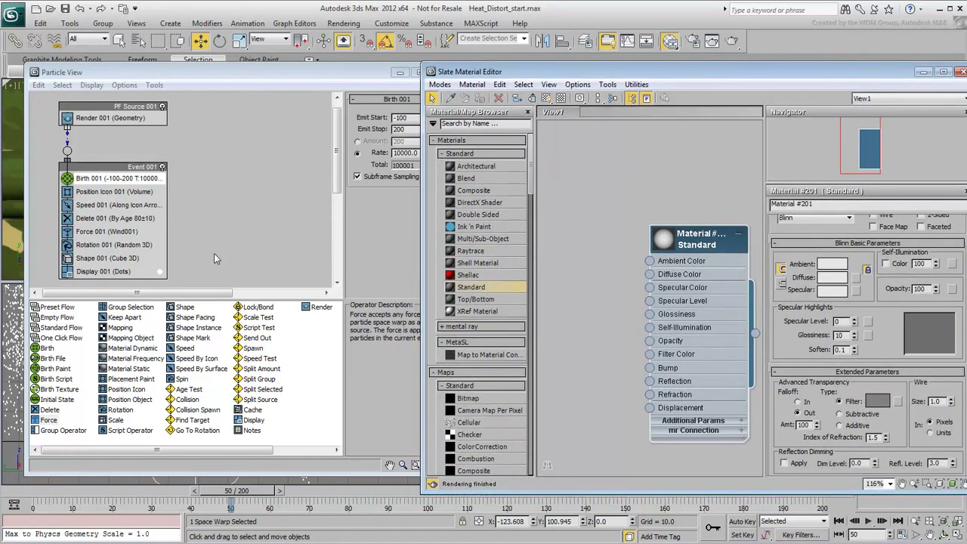
Step: Add Material Static to Event 001, assign Material #201 as an instance, and close the material editor
click(130, 369)
drag(130, 369, 111, 273)
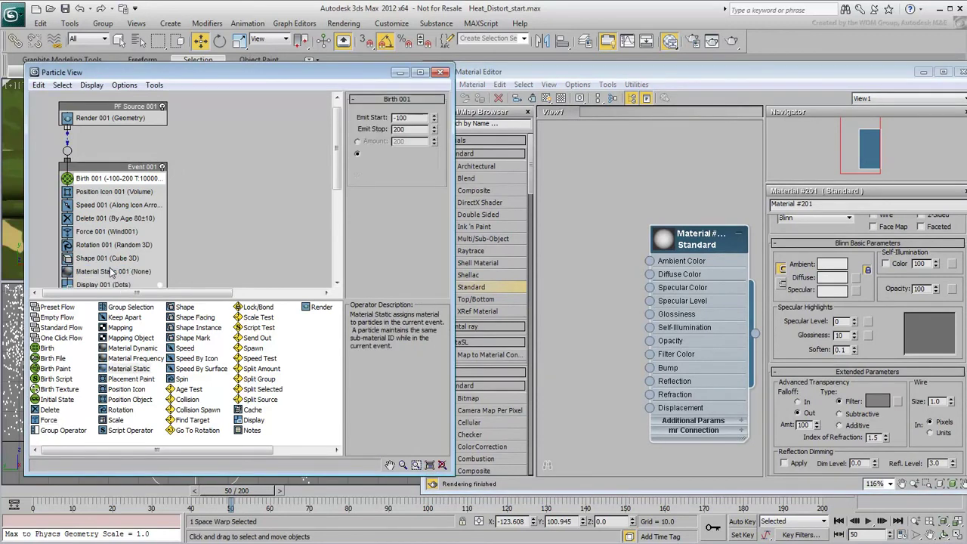
click(112, 274)
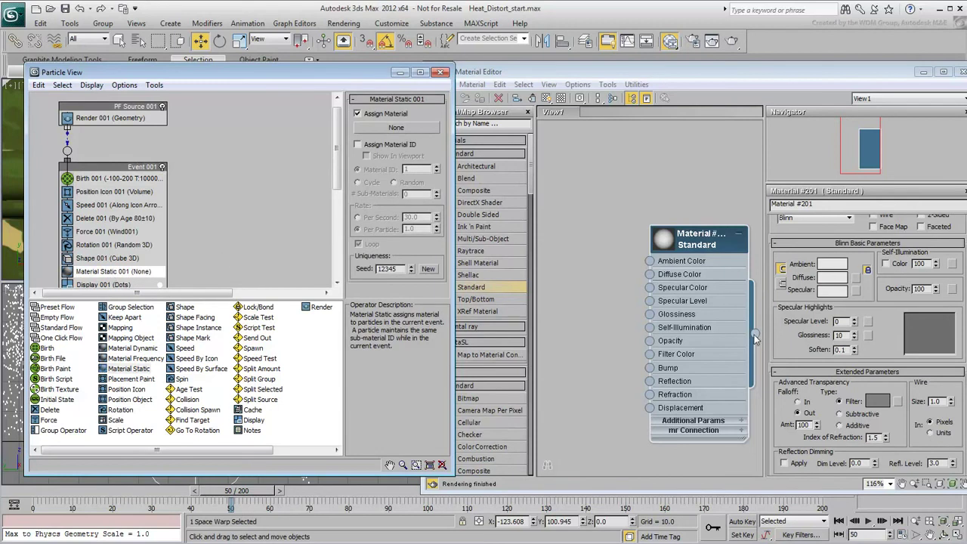
drag(754, 332, 394, 128)
click(212, 308)
click(68, 273)
click(68, 274)
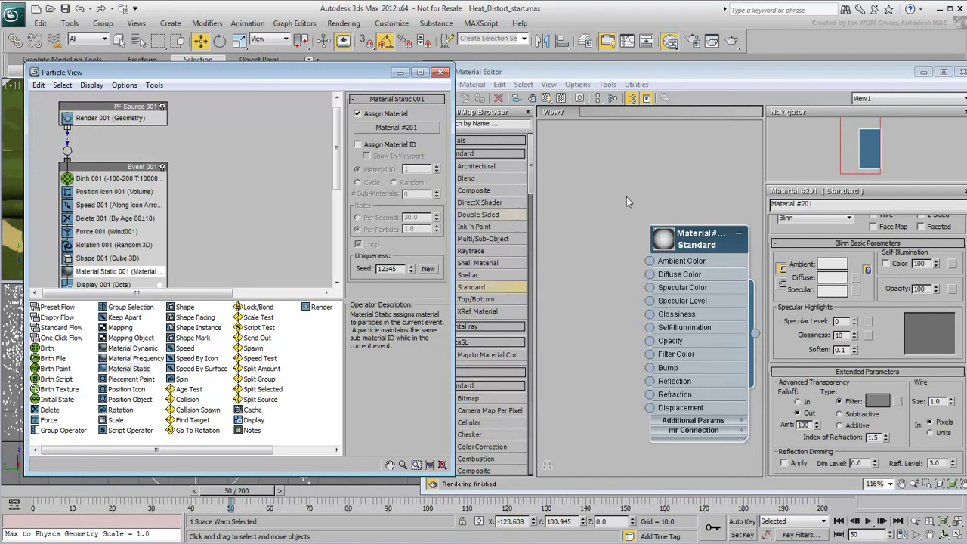
click(961, 72)
click(961, 72)
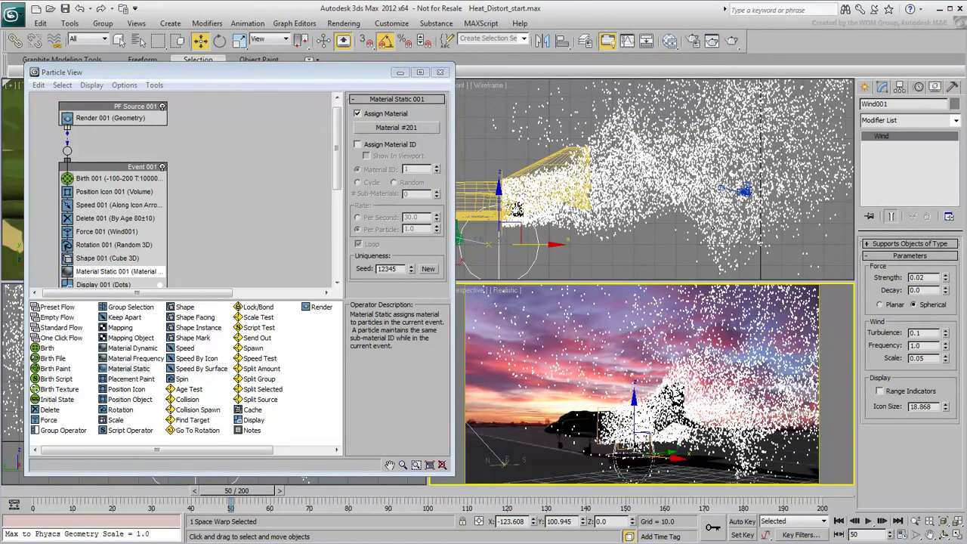
Step: Select PF Source 001 and hide all unselected objects
click(701, 225)
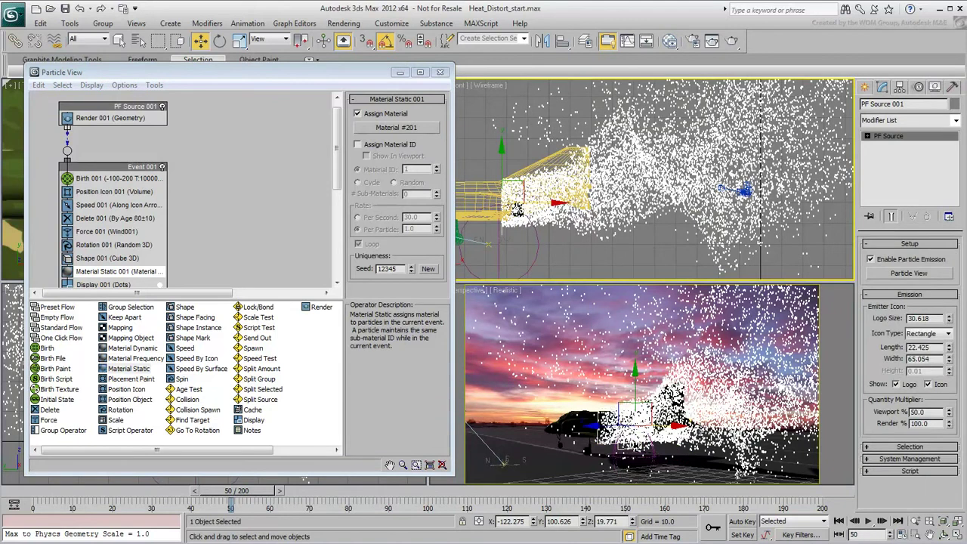
right_click(680, 408)
right_click(691, 384)
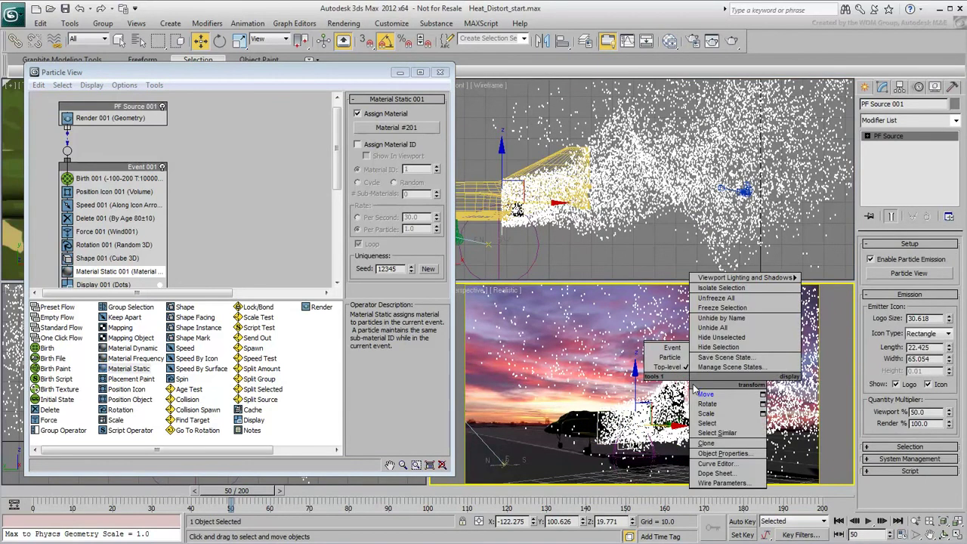
click(714, 338)
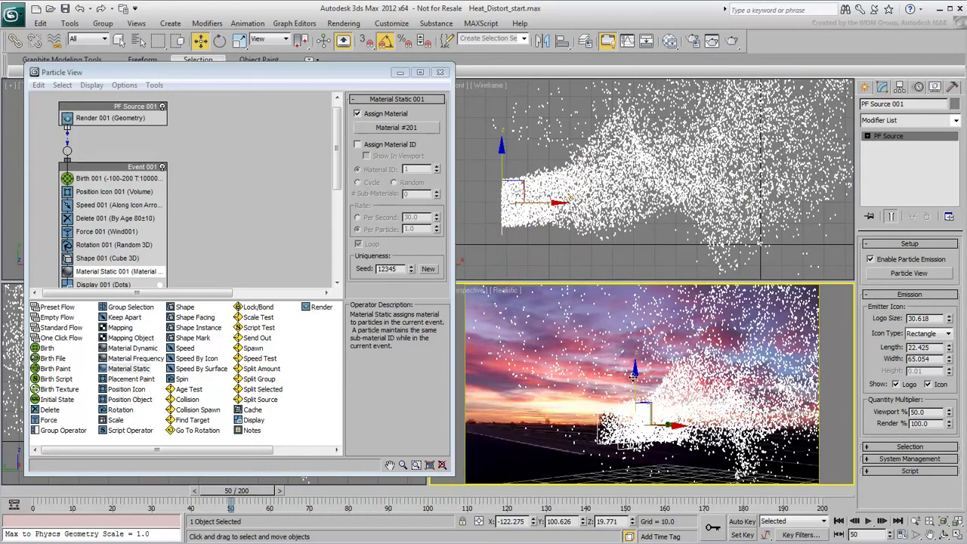
Step: Render a test frame, then switch off the environment background map
click(732, 40)
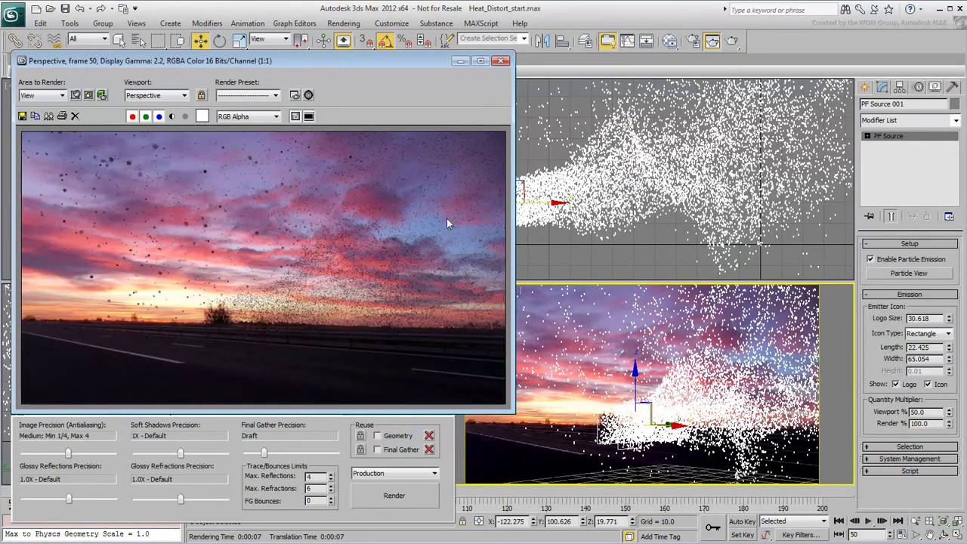
click(308, 95)
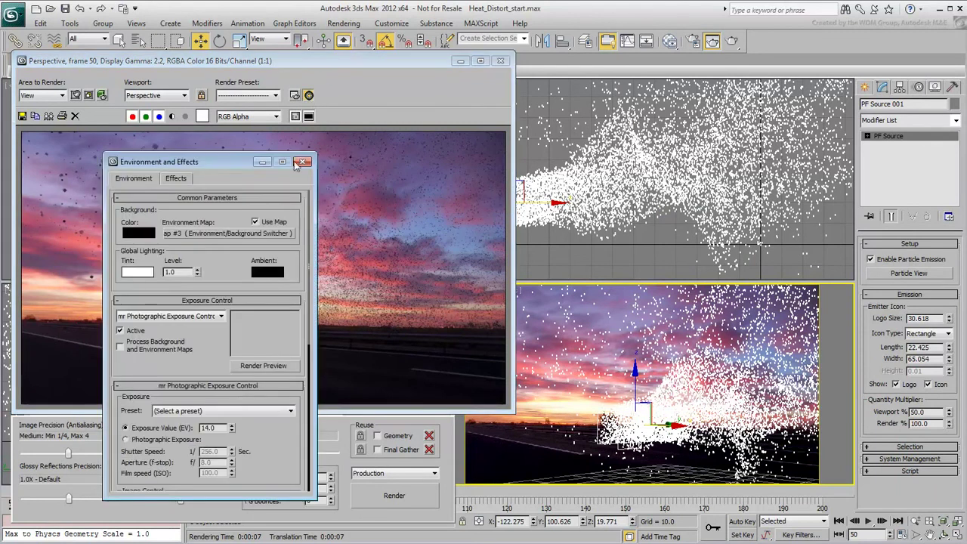
click(263, 223)
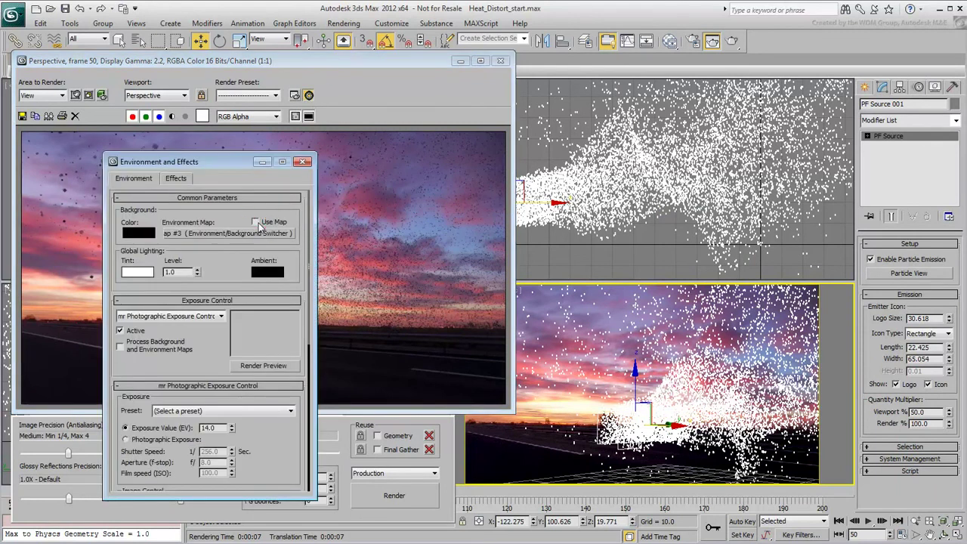
click(302, 163)
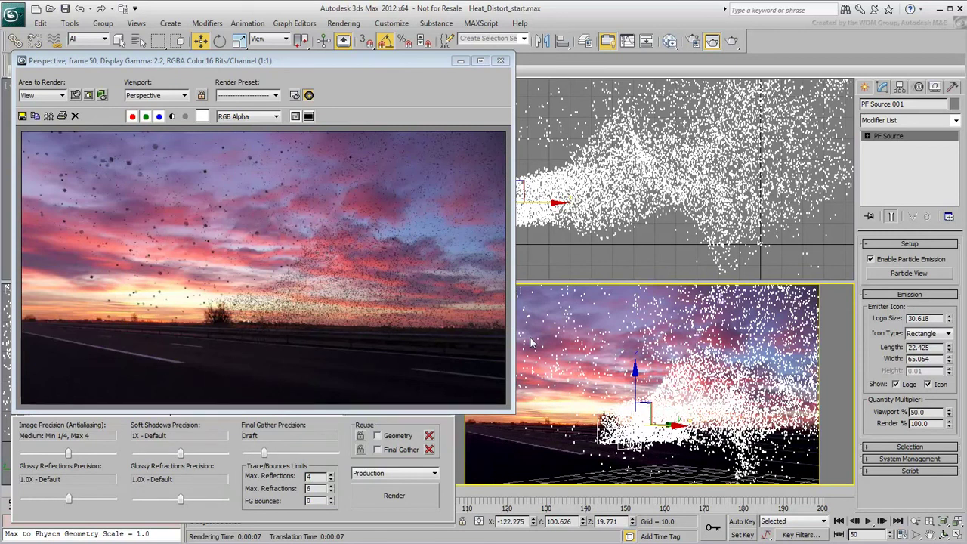
Step: Set exposure Physical scale to Unitless, disable Final Gather, and re-render frame 50
key(8)
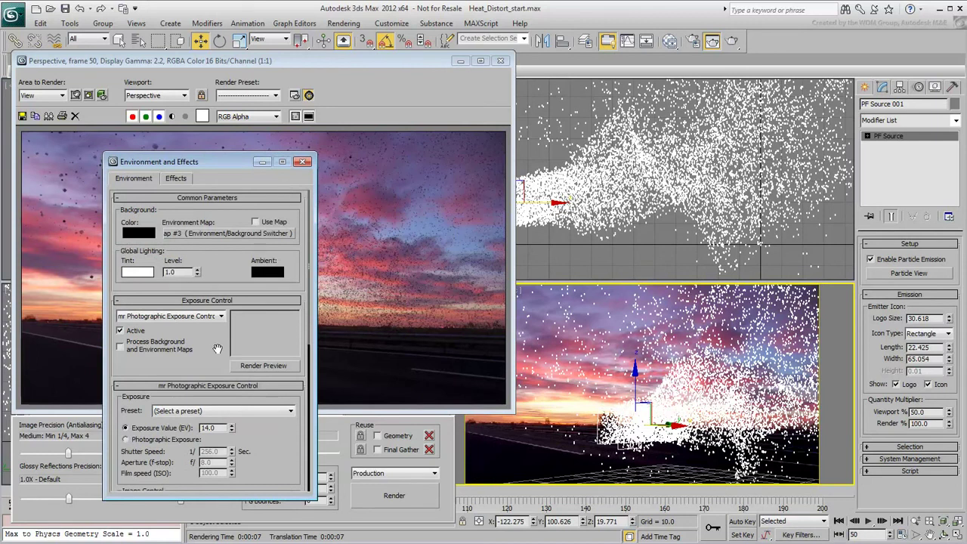
drag(210, 347, 230, 210)
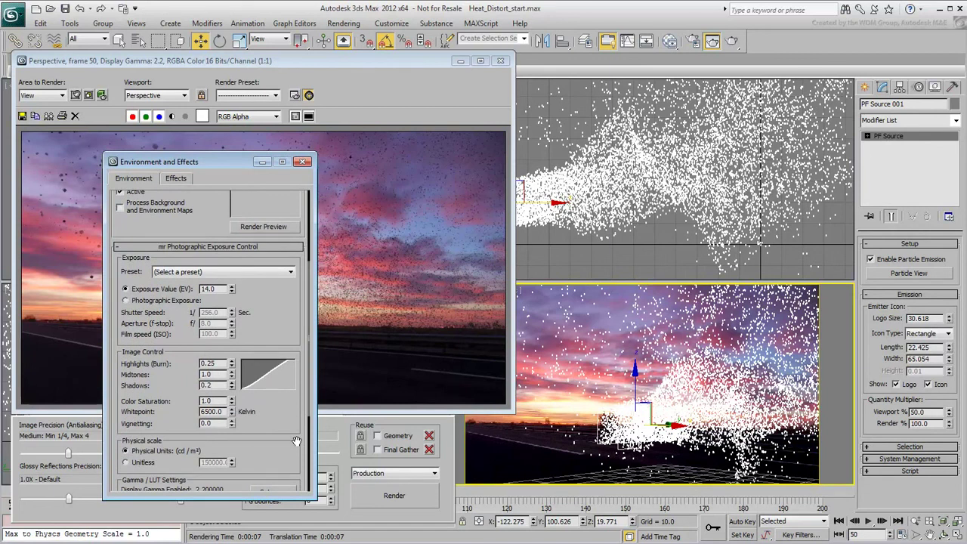
click(125, 462)
click(302, 161)
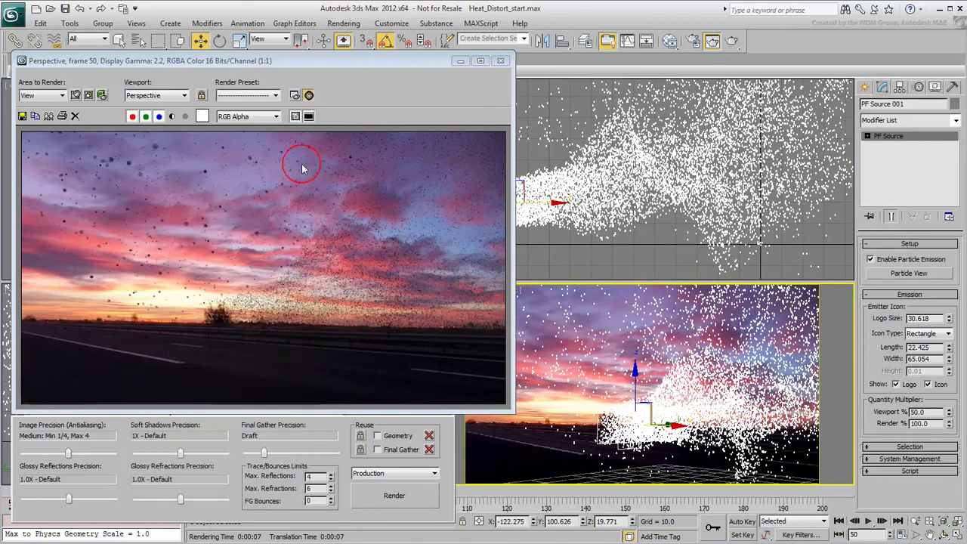
drag(263, 452, 245, 452)
click(394, 496)
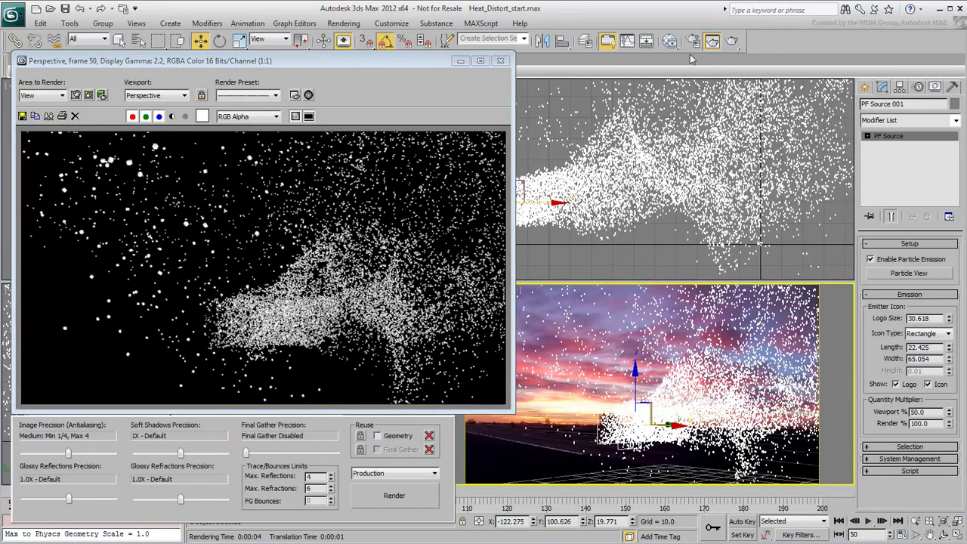
Step: Render the active time segment to a jetwash.png sequence and view the renderoutput folder
key(F10)
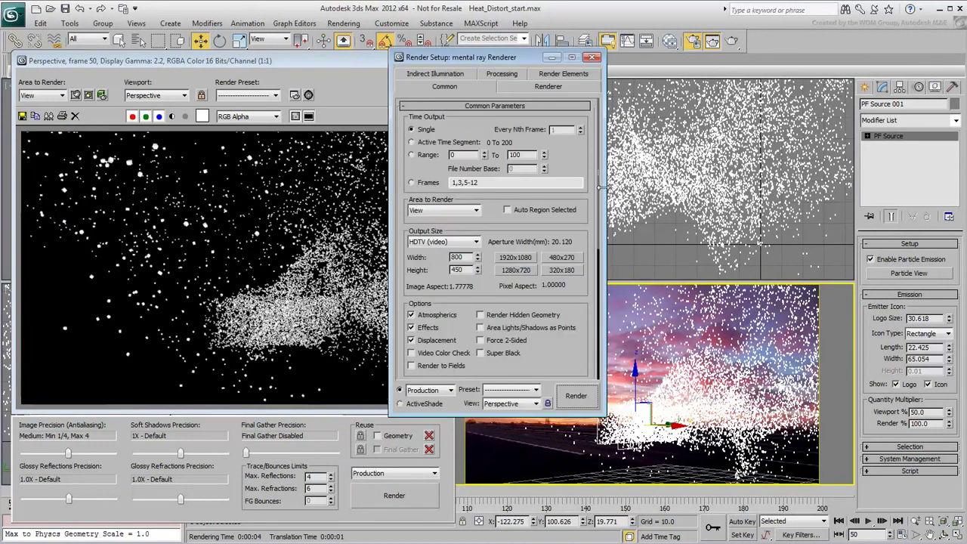
click(413, 144)
drag(578, 363, 579, 99)
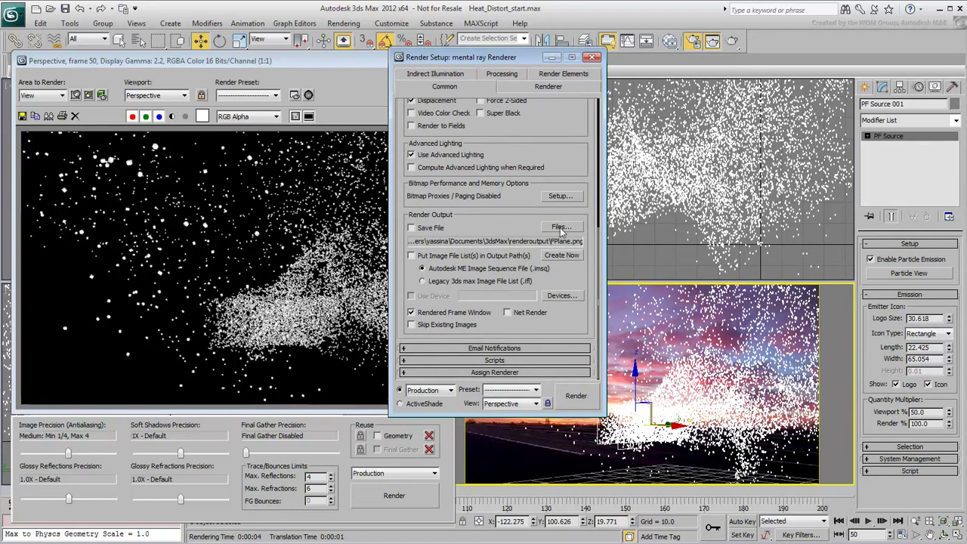
click(412, 228)
click(560, 227)
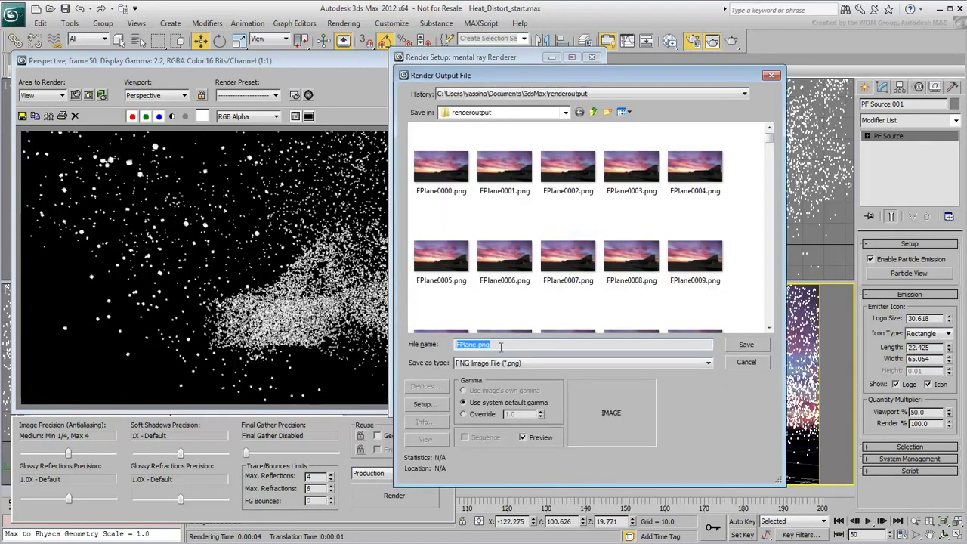
text(jetwash)
click(745, 344)
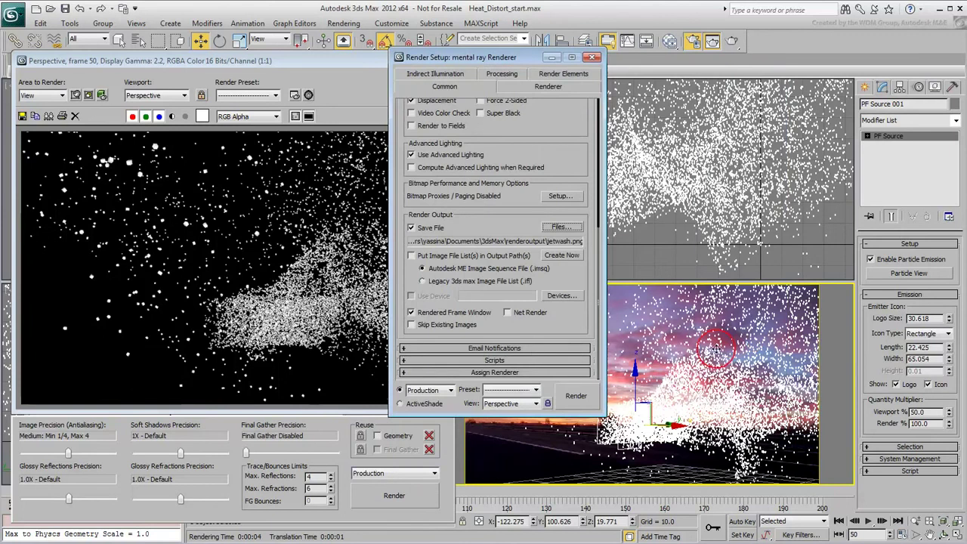
click(576, 400)
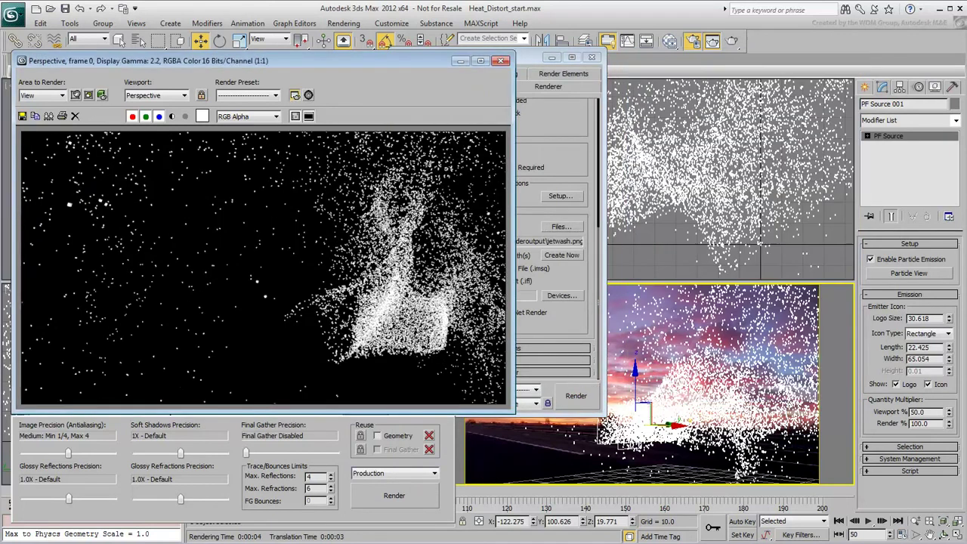
key(alt+Tab)
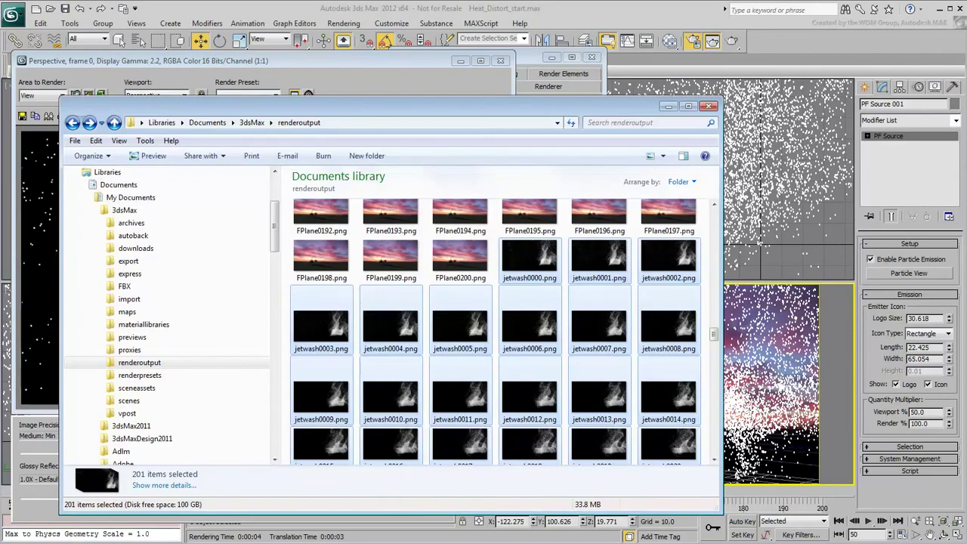